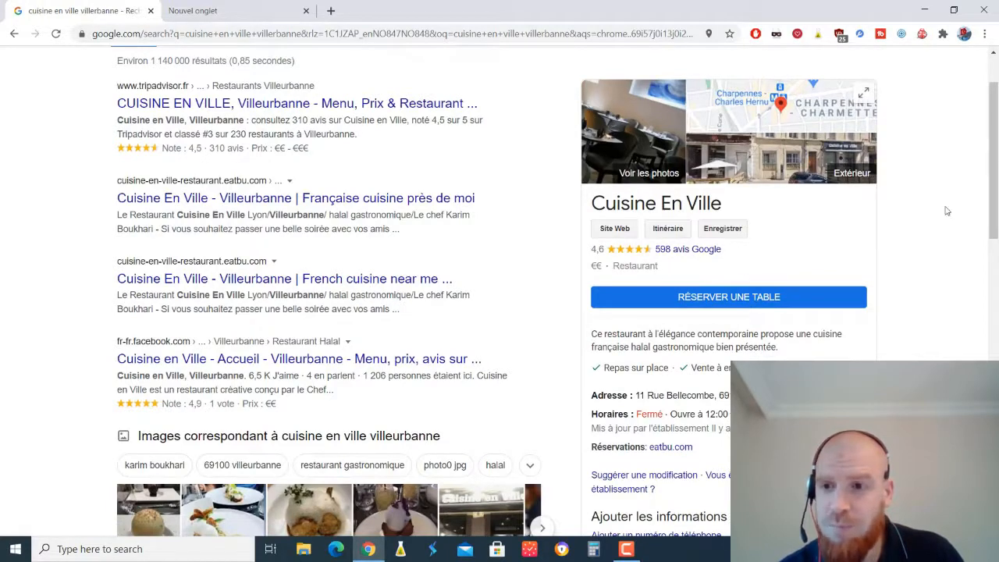
scroll(898, 234, "down", 2)
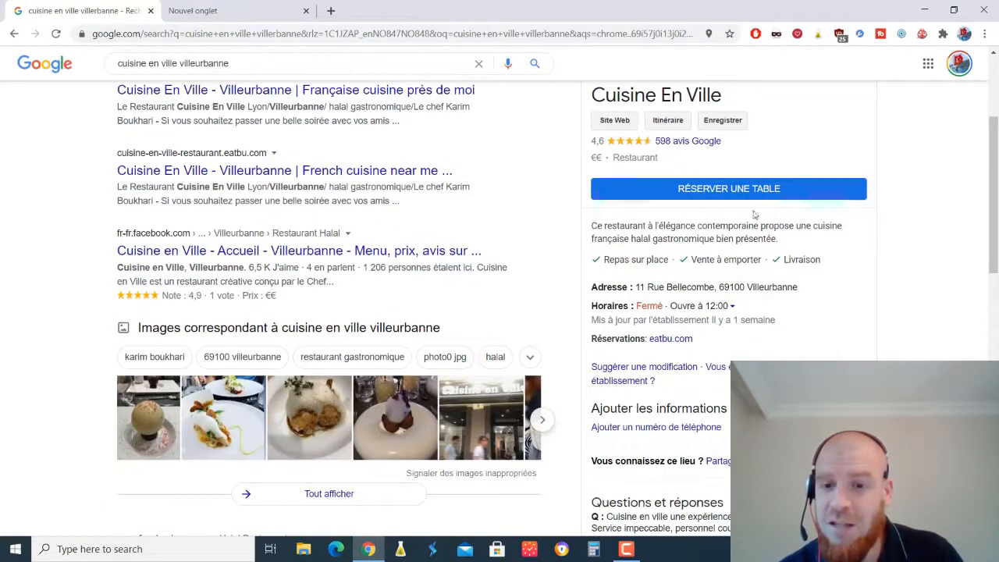
scroll(980, 198, "down", 2)
scroll(980, 198, "up", 5)
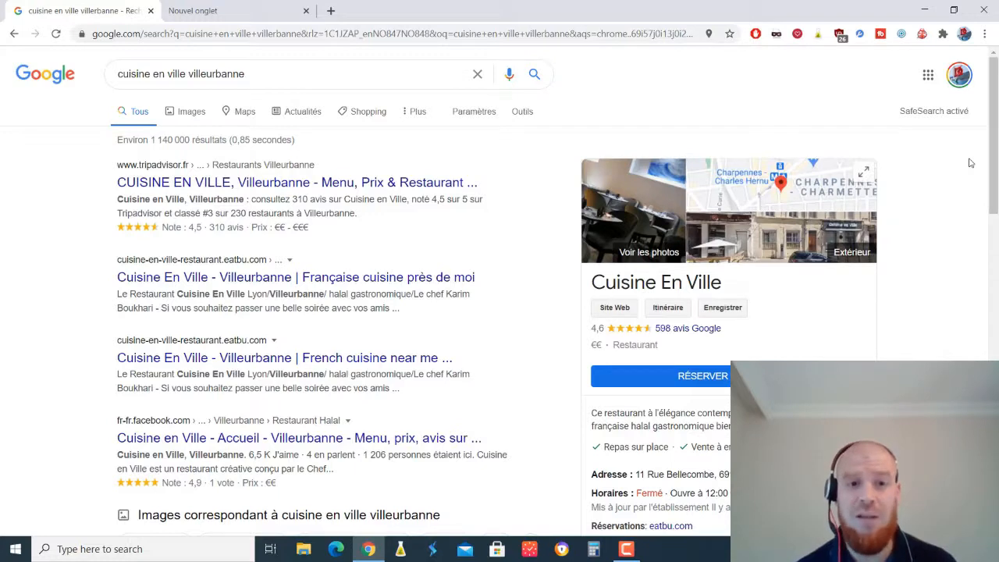
- Search 'google my business' in the new tab and open its profile-management page
left_click(209, 5)
left_click(206, 34)
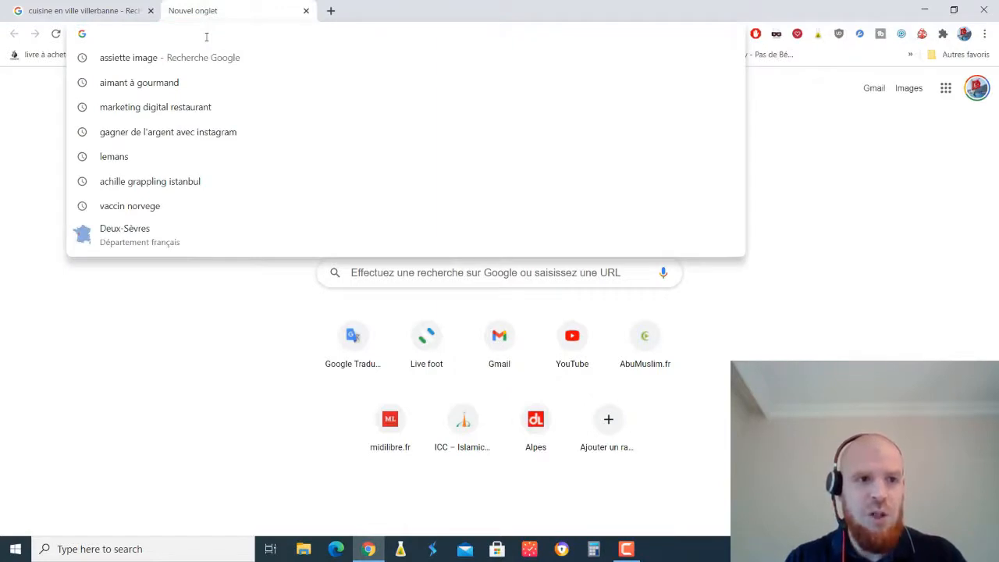
type("google.fr")
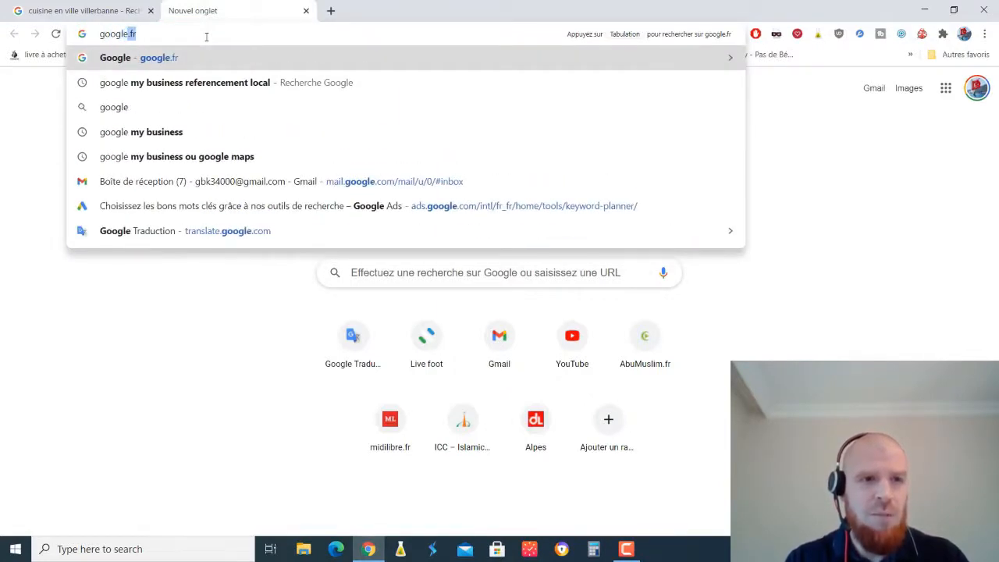
left_click(187, 133)
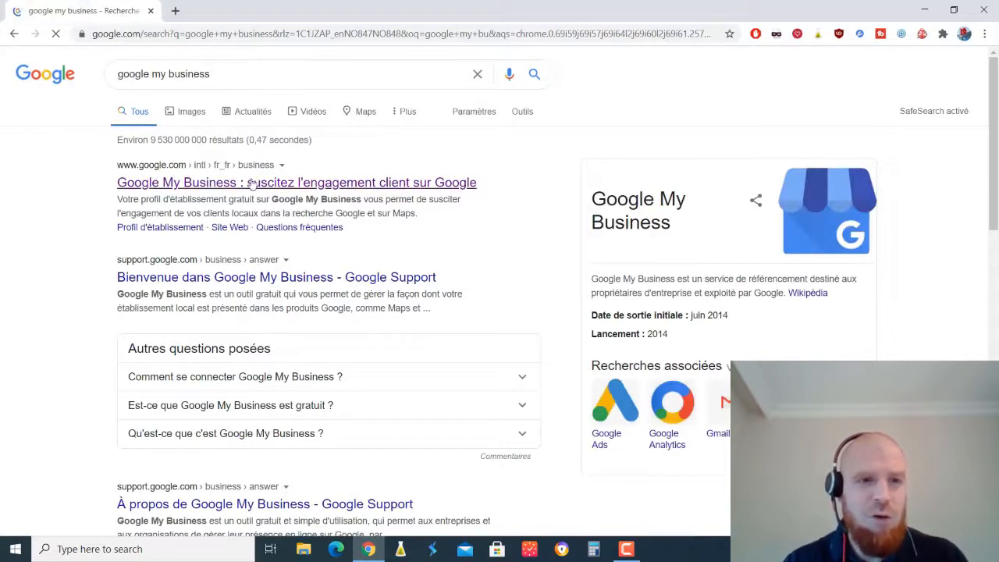
left_click(319, 184)
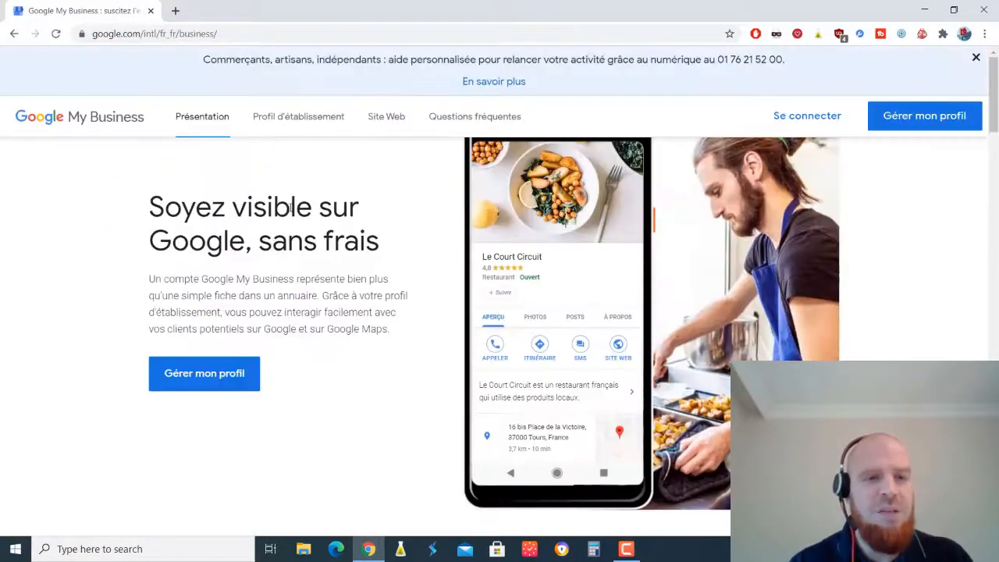
left_click(203, 389)
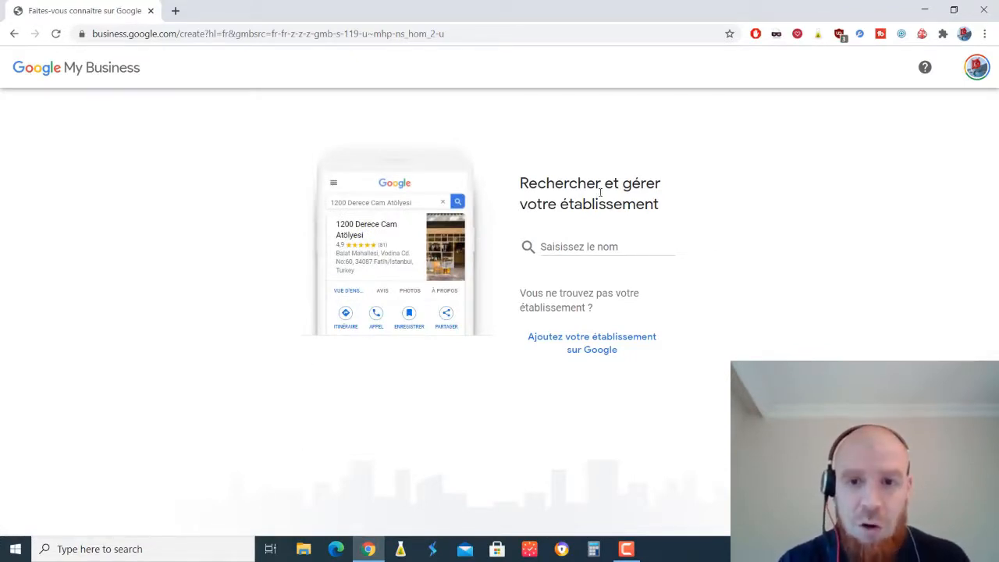
- Start a new establishment named 'Pizzera Istanbul' and submit the name
left_click(618, 343)
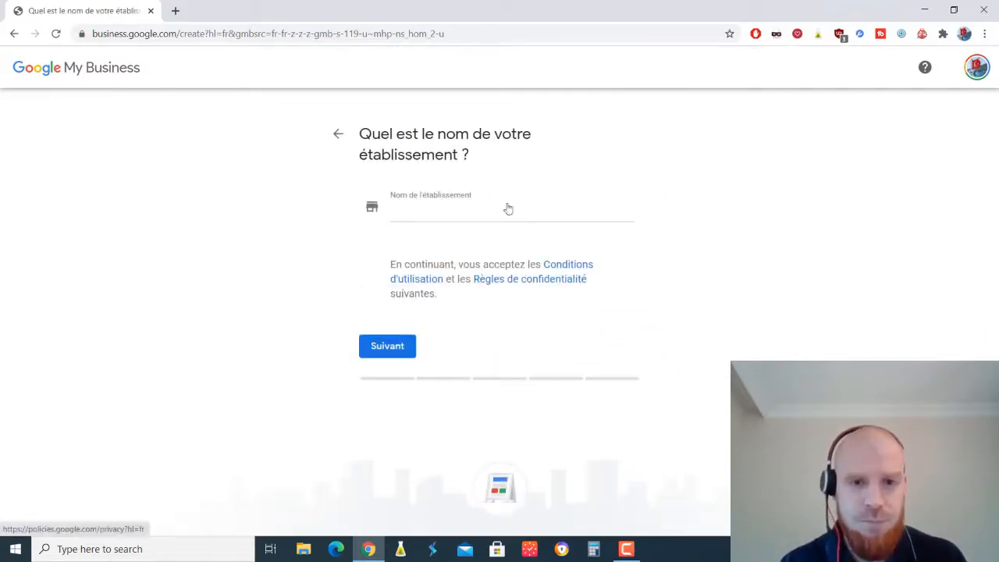
left_click(447, 213)
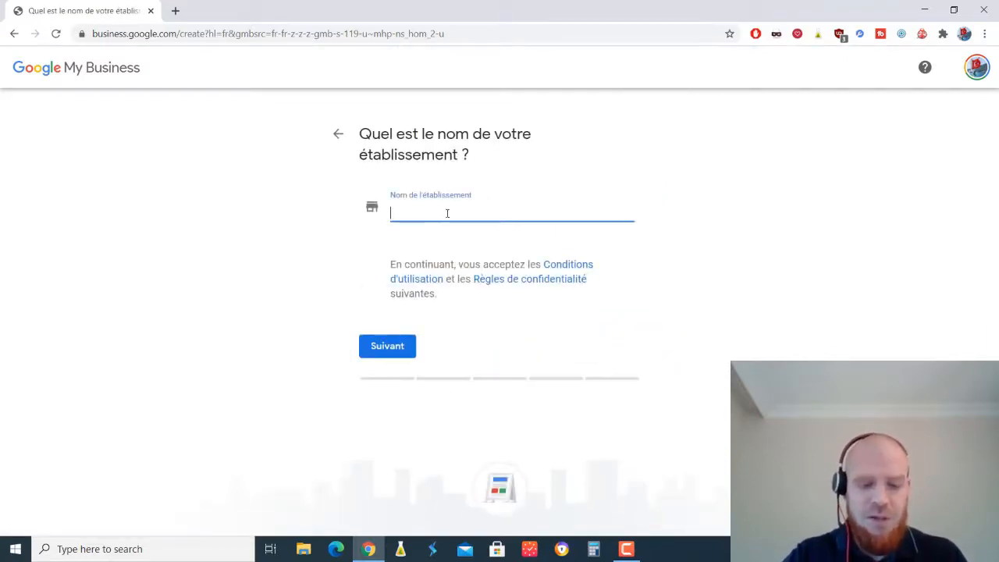
type("Pizzera")
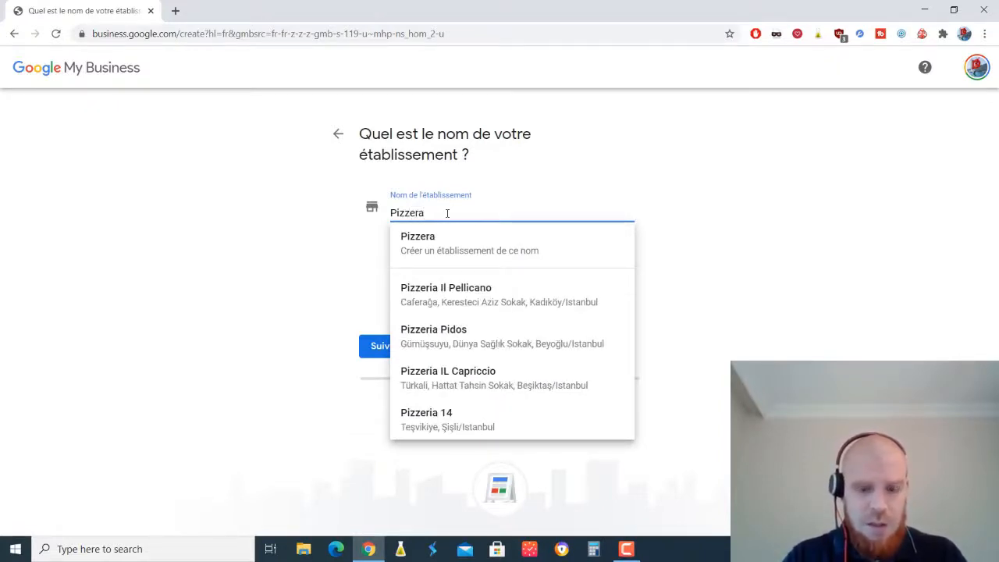
type("Istanbul")
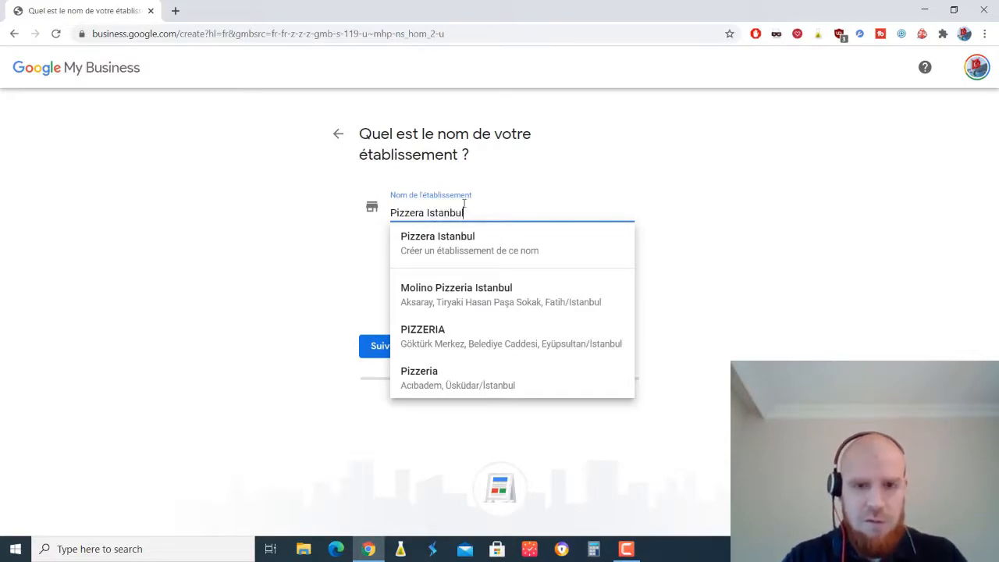
left_click(756, 173)
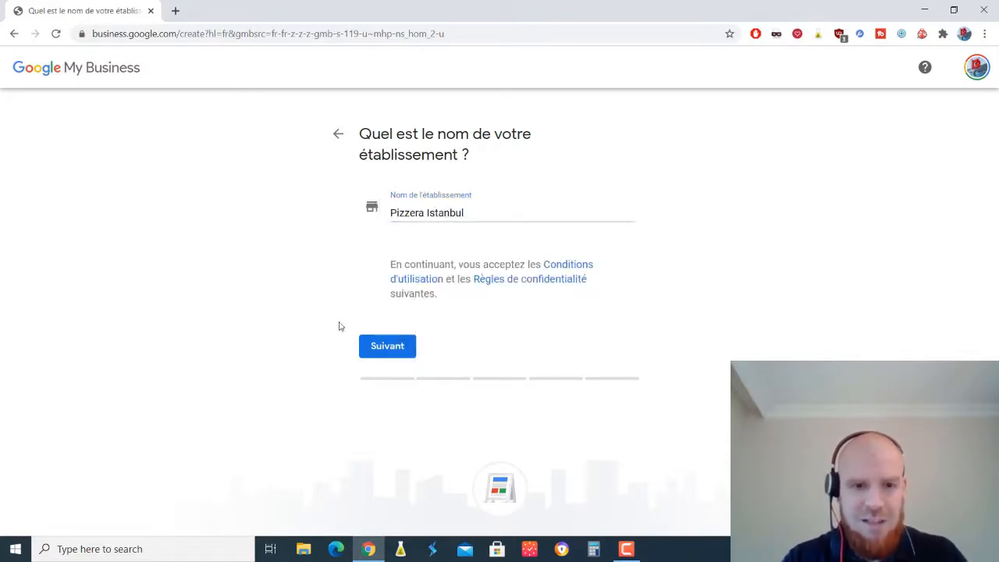
left_click(381, 348)
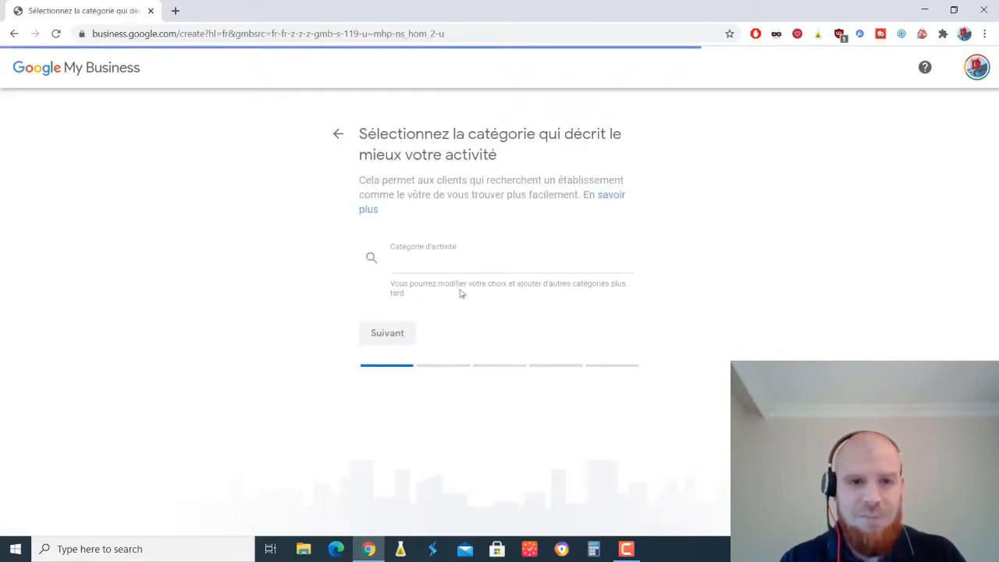
- Search the category field for 'pizzer', set 'Pizzas à emporter' as the category and continue
left_click(436, 259)
type("res")
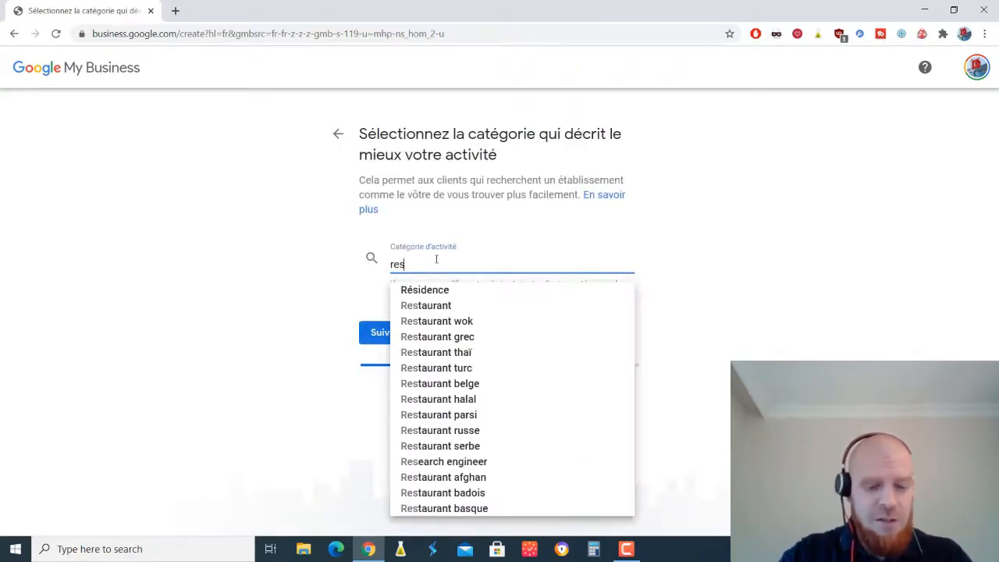
type("taurant")
left_click(476, 295)
type("pizz")
key("BackSpace")
key("BackSpace")
key("BackSpace")
key("BackSpace")
key("BackSpace")
key("BackSpace")
key("BackSpace")
key("BackSpace")
key("BackSpace")
key("BackSpace")
key("BackSpace")
key("BackSpace")
key("BackSpace")
key("BackSpace")
key("BackSpace")
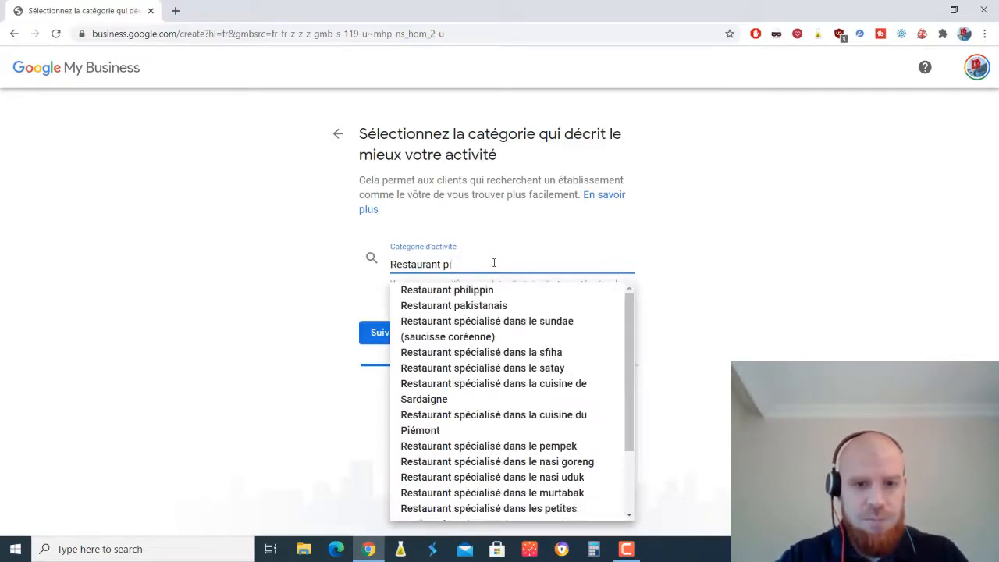
type("pie")
key("BackSpace")
type("zzer")
left_click(457, 305)
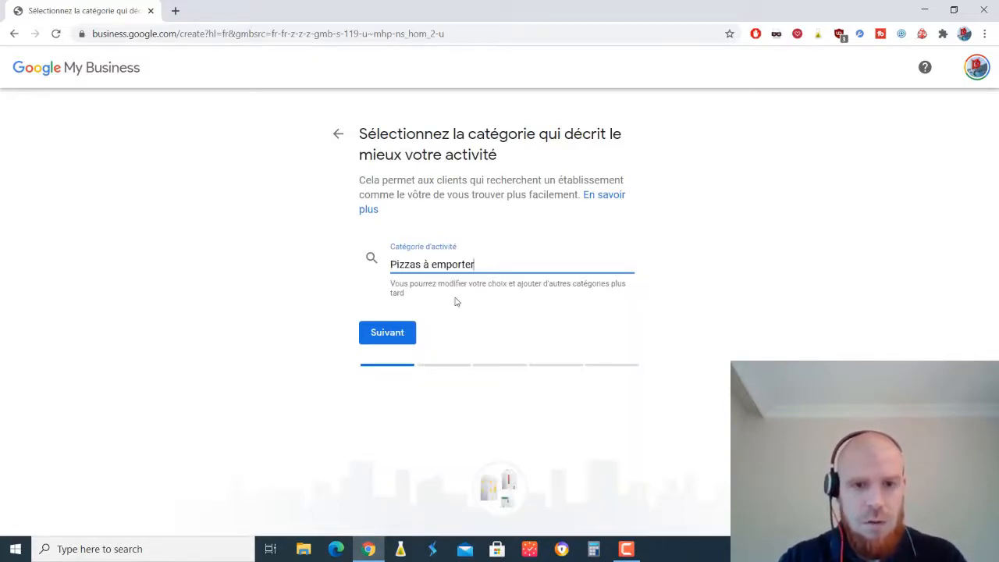
left_click(393, 337)
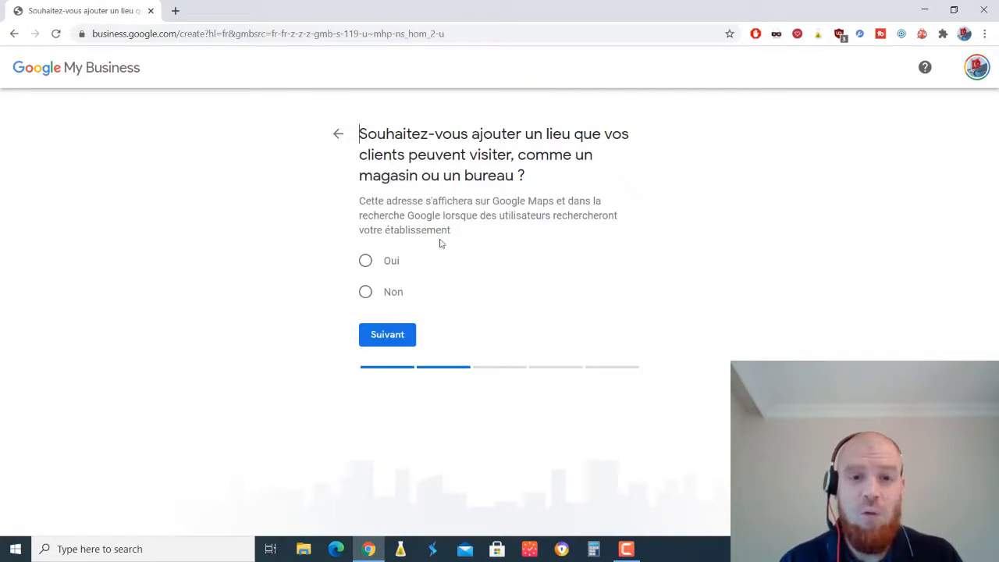
- Confirm a location customers can visit and set its country to France
left_click(364, 260)
left_click(394, 339)
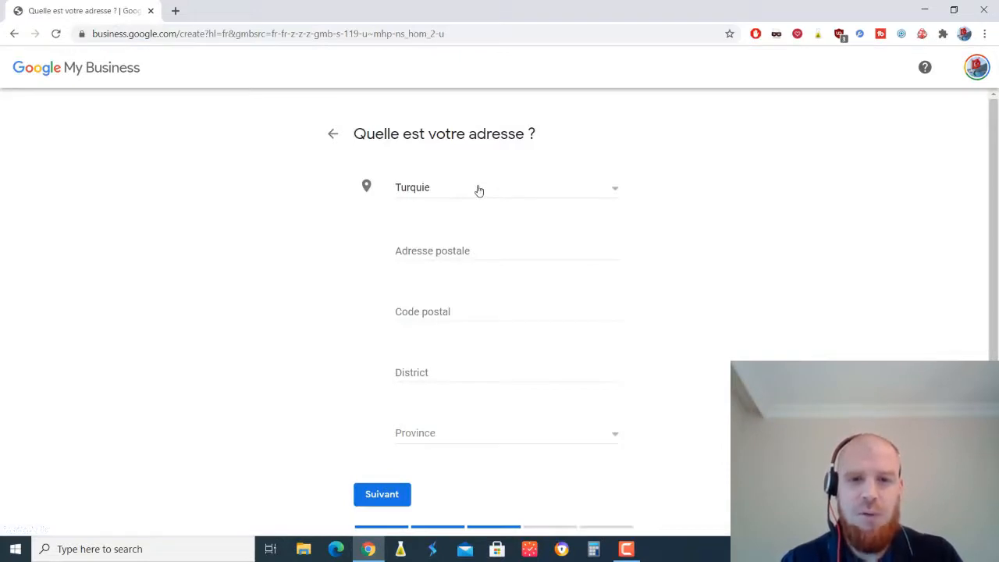
left_click(479, 190)
key("f")
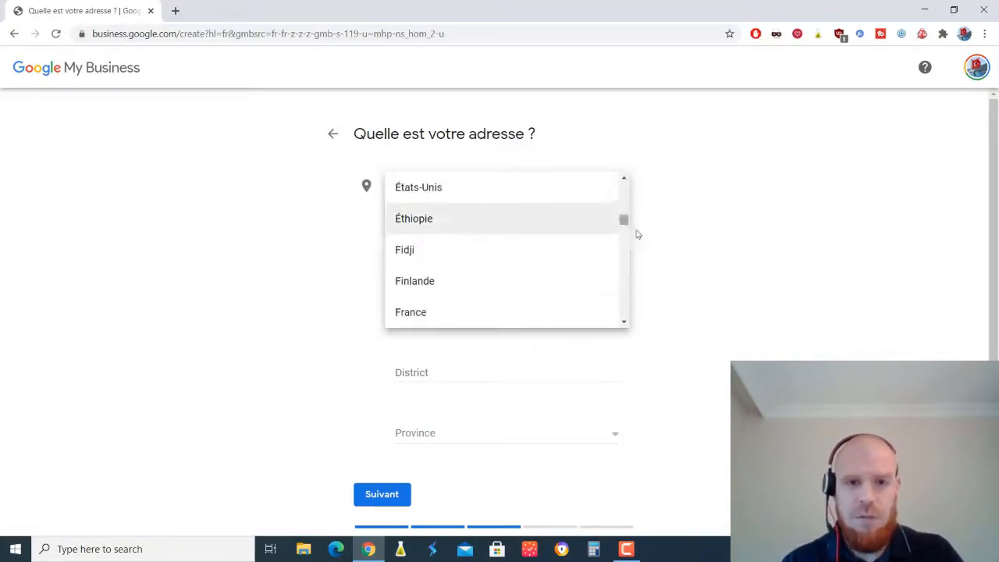
left_click(512, 308)
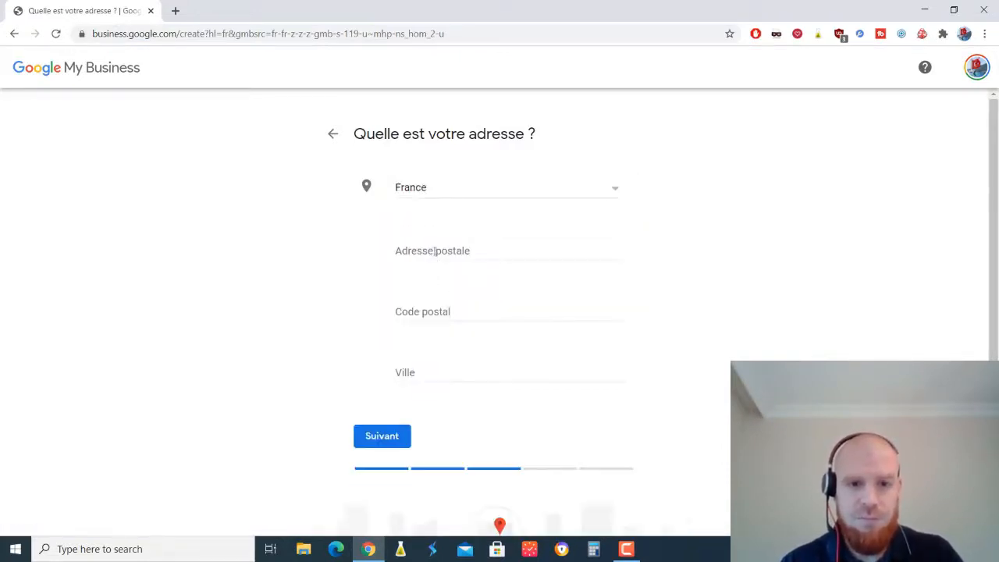
left_click(412, 372)
type("69")
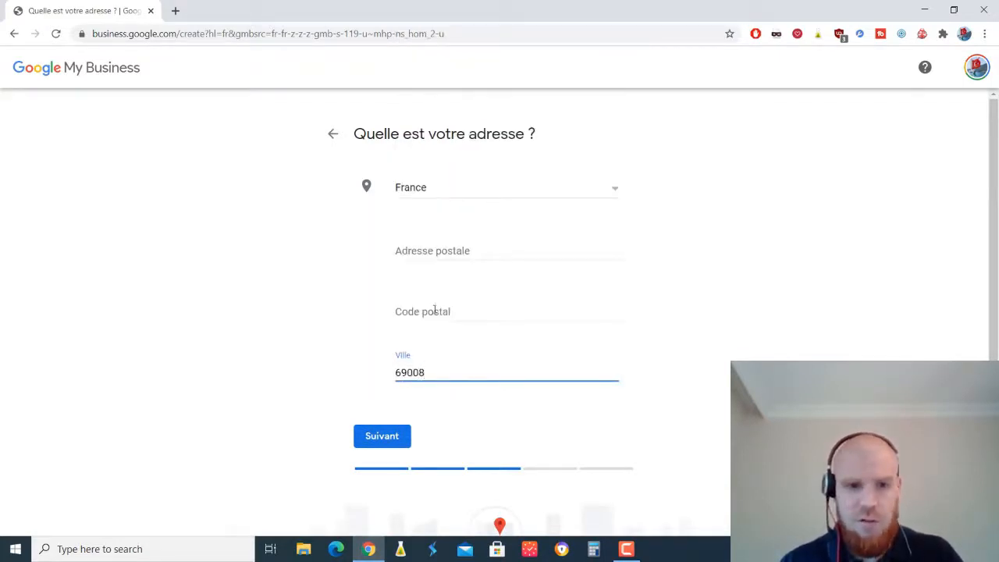
type("008")
left_click_drag(437, 373, 319, 361)
type("Lyon")
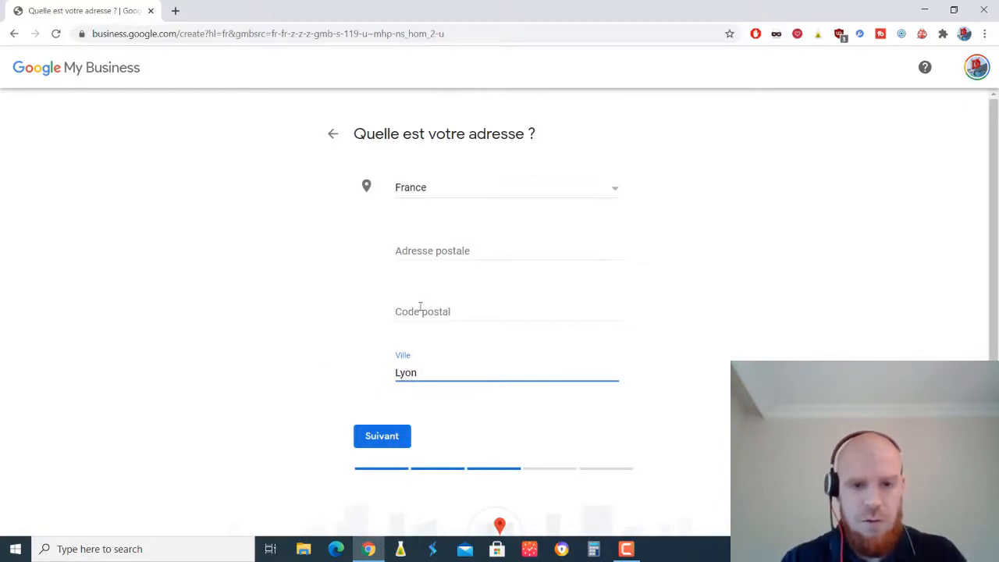
left_click(420, 307)
type("69008")
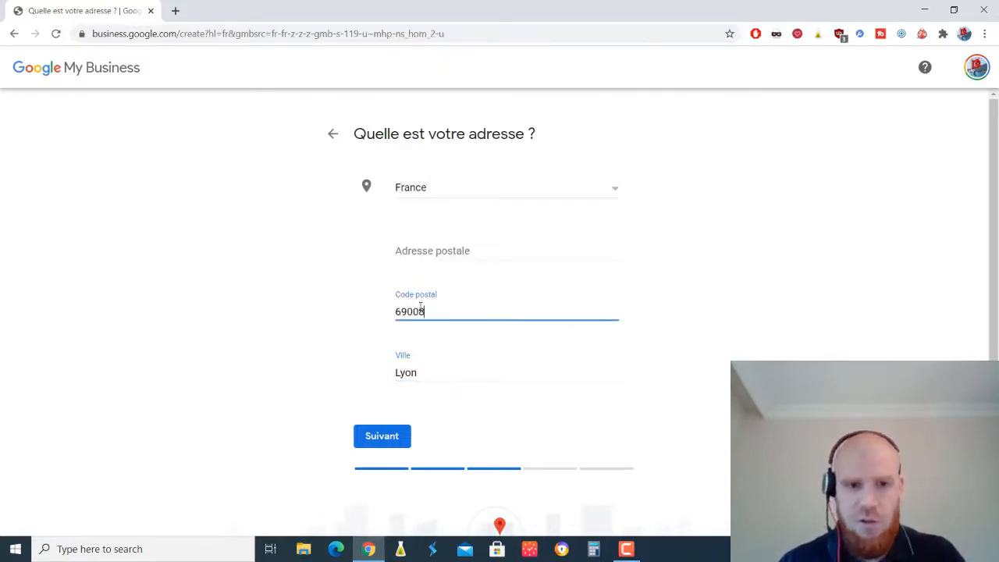
left_click(474, 245)
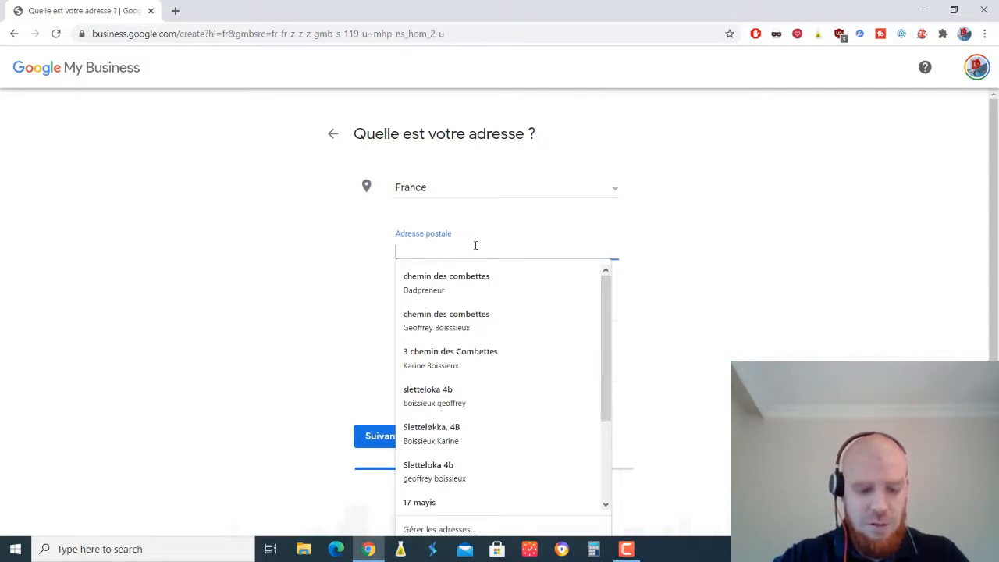
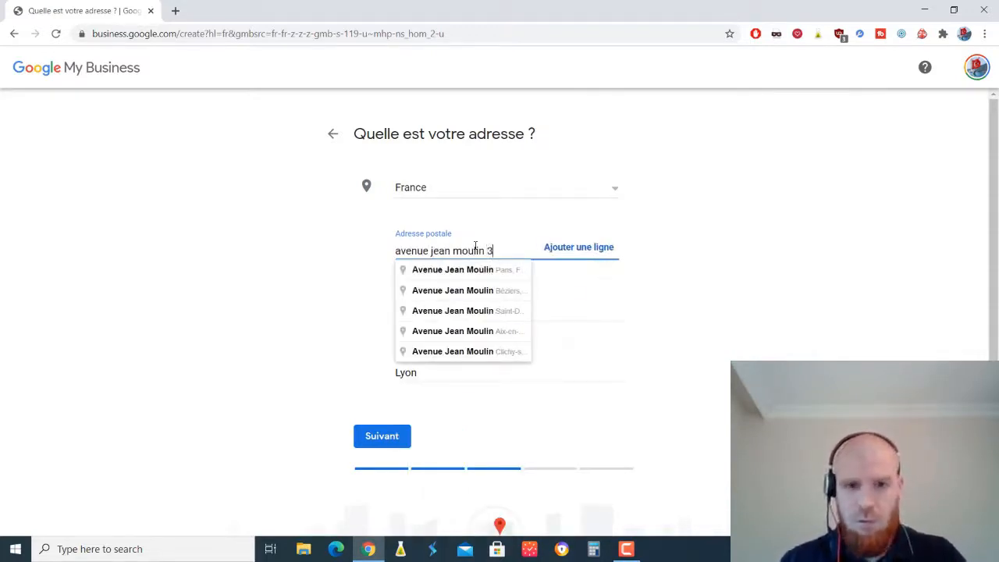
left_click(736, 246)
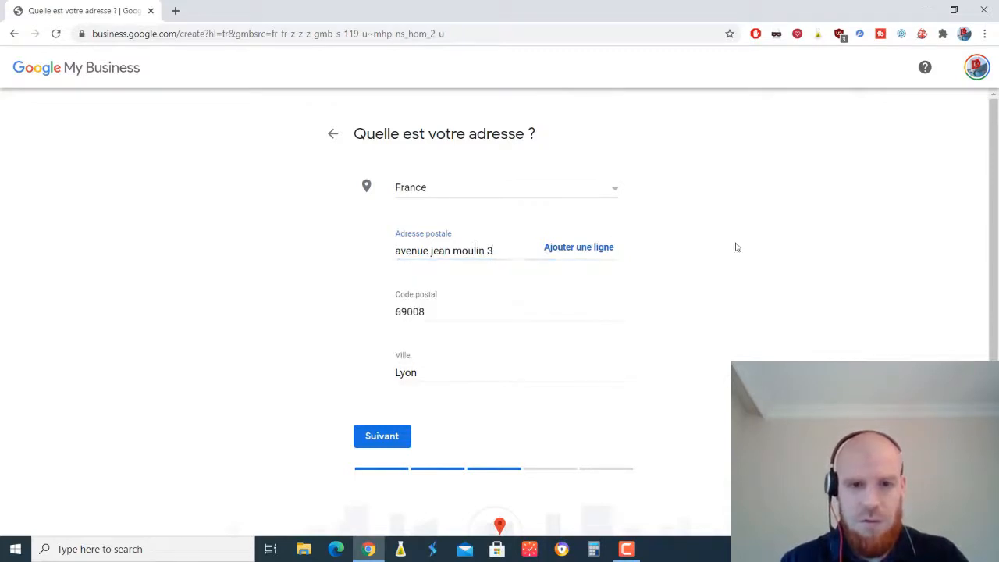
left_click(401, 441)
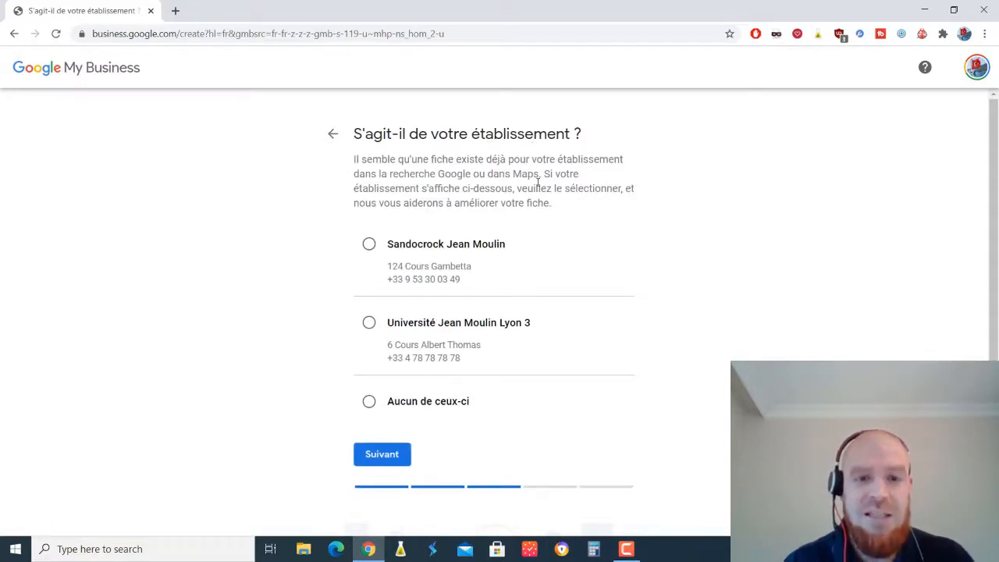
- Claim none of the suggested listings and confirm the map pin in Lyon's États-Unis area
left_click(369, 402)
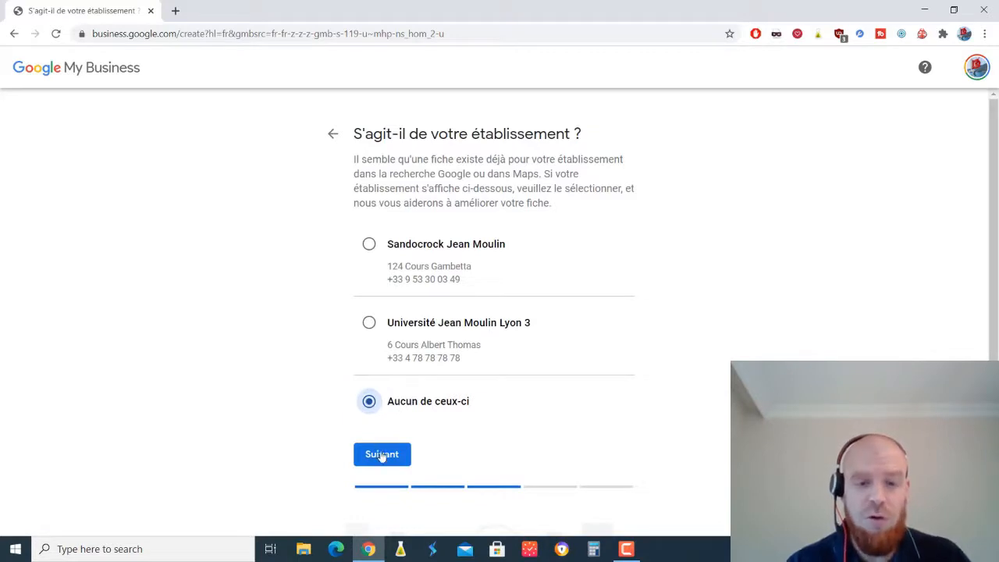
left_click(381, 455)
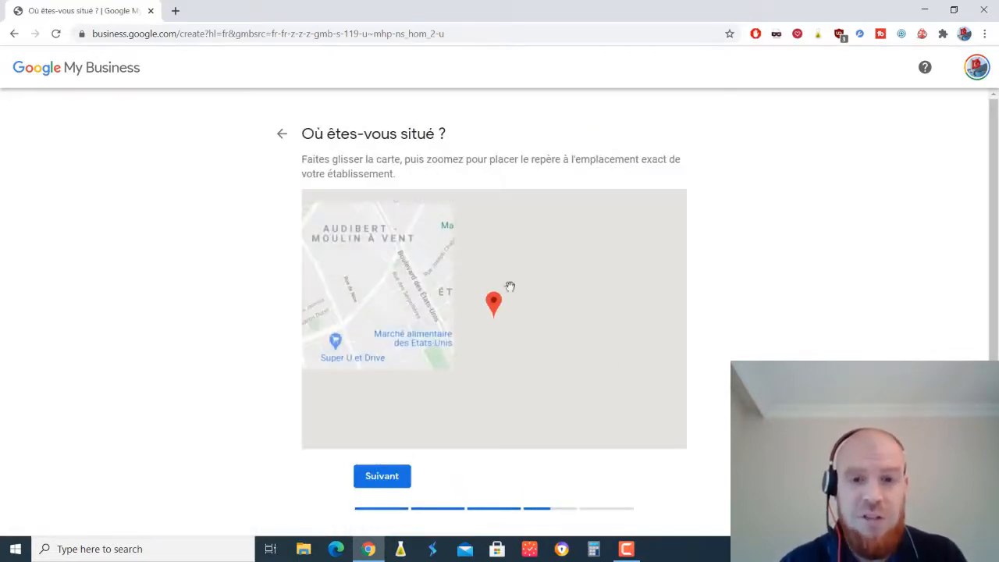
mouse_move(493, 302)
left_mouse_down()
mouse_move(483, 273)
mouse_move(471, 281)
mouse_move(495, 269)
mouse_move(480, 292)
mouse_move(497, 306)
mouse_move(489, 290)
left_mouse_up()
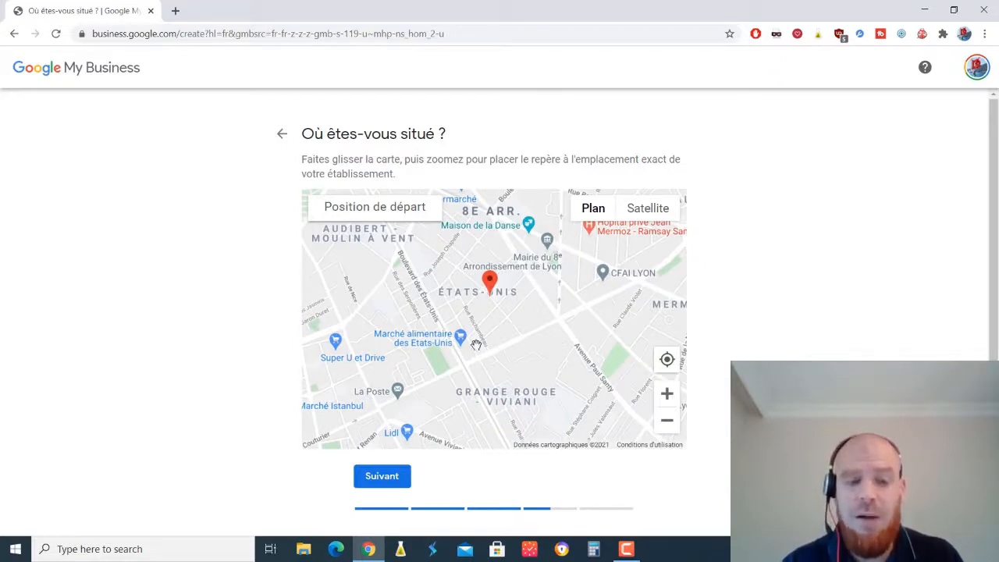
left_click(385, 479)
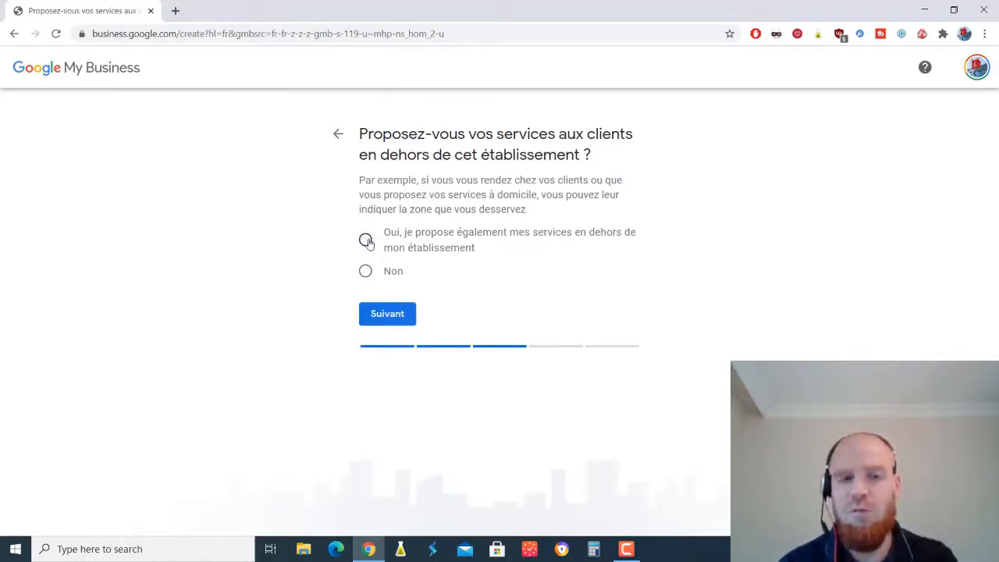
- Offer services outside the premises with Monplaisir, Lyon, France as the service area
left_click(366, 241)
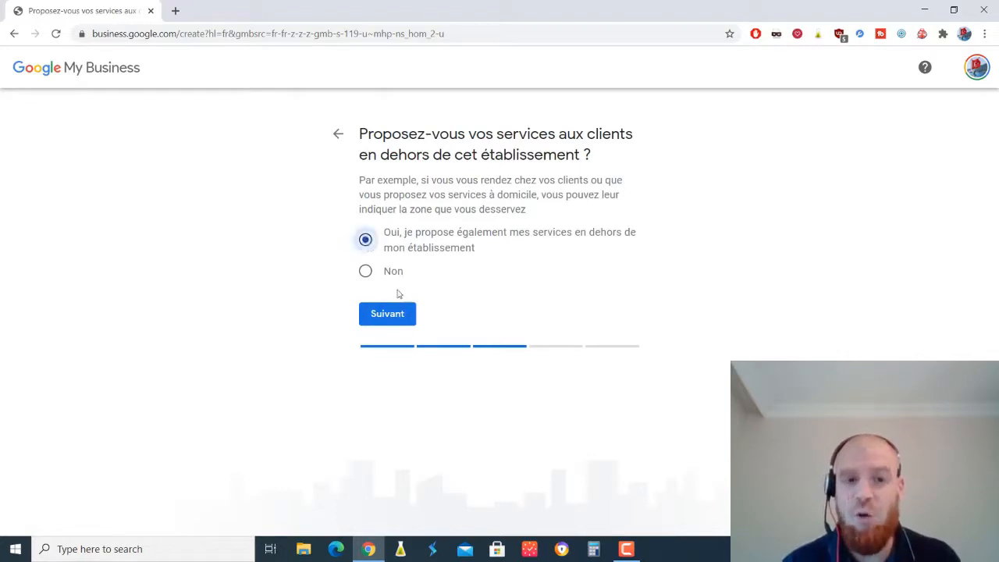
left_click(394, 316)
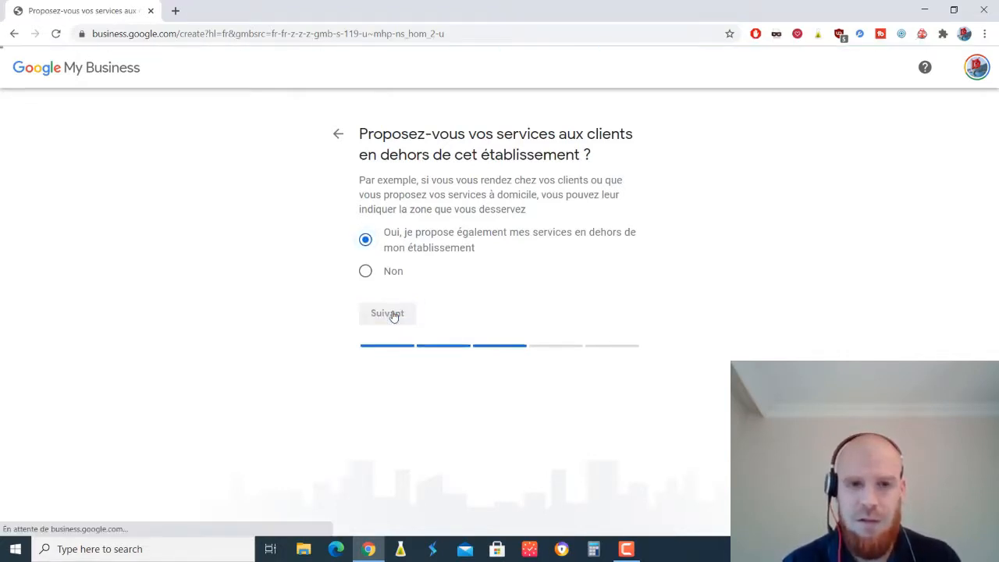
left_click(432, 262)
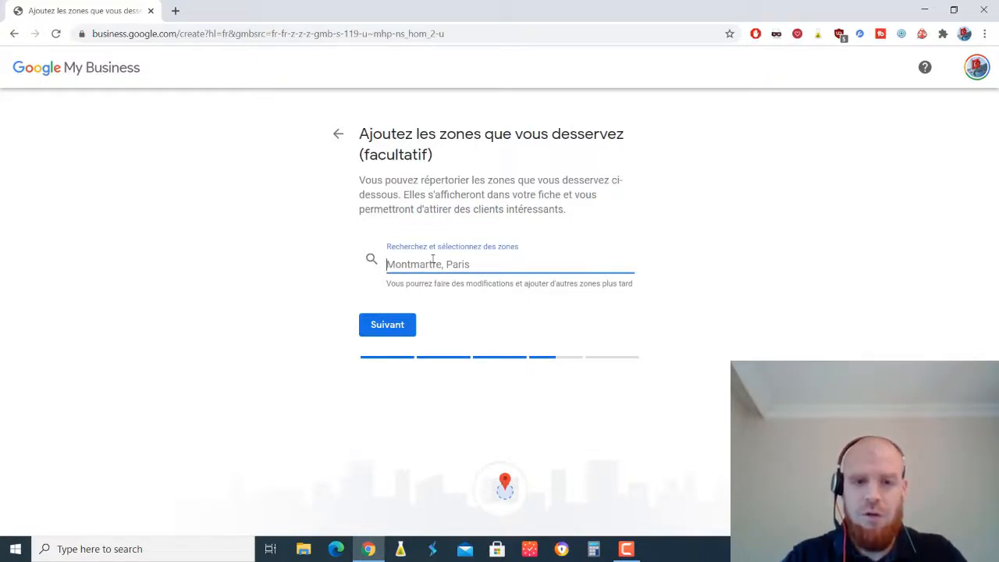
type("lyo")
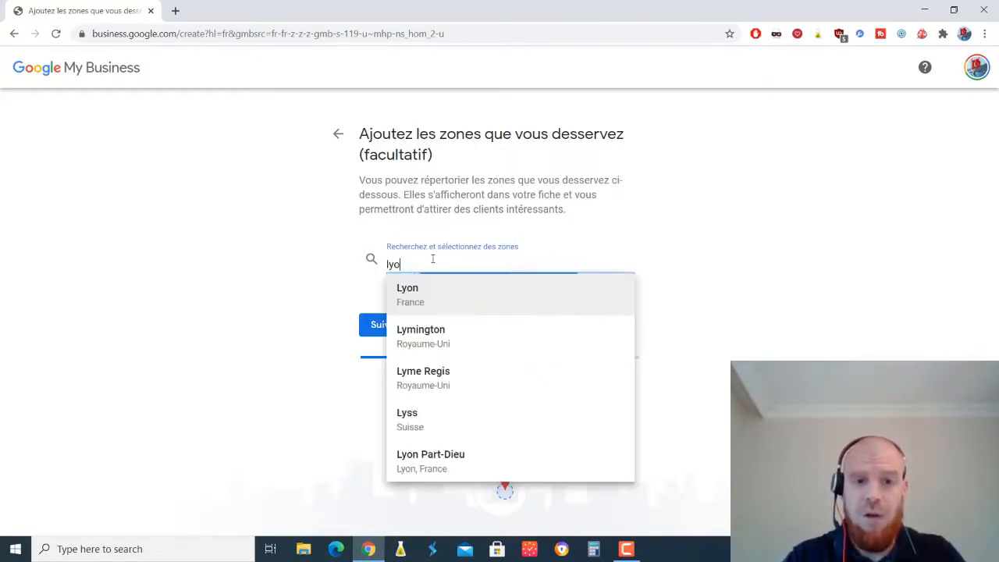
type("n")
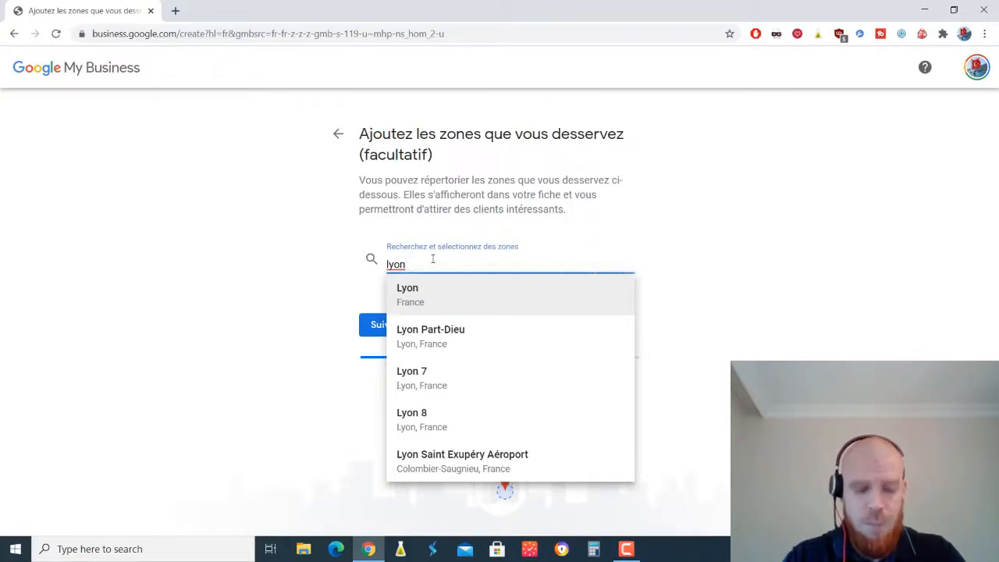
type(" montpl")
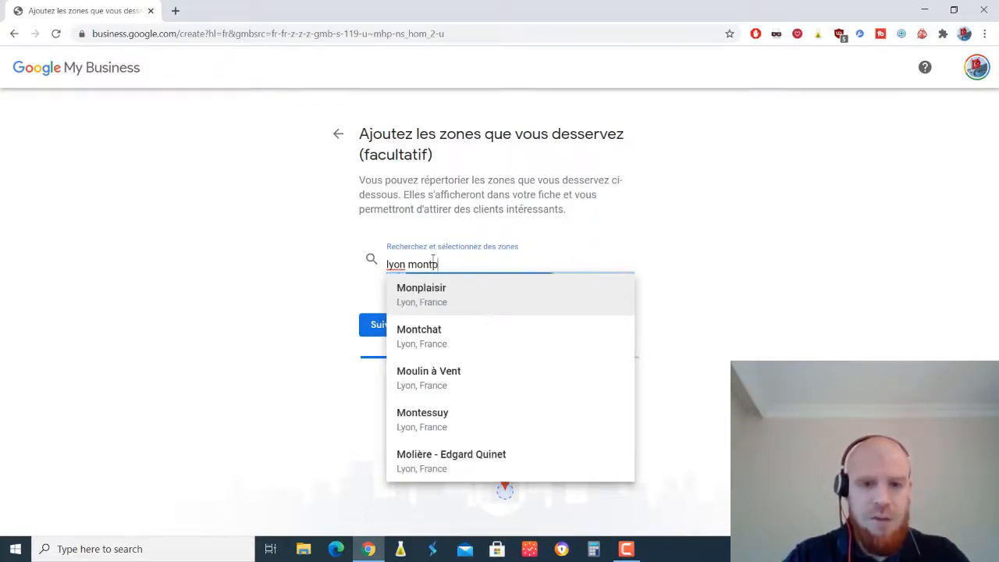
left_click(458, 302)
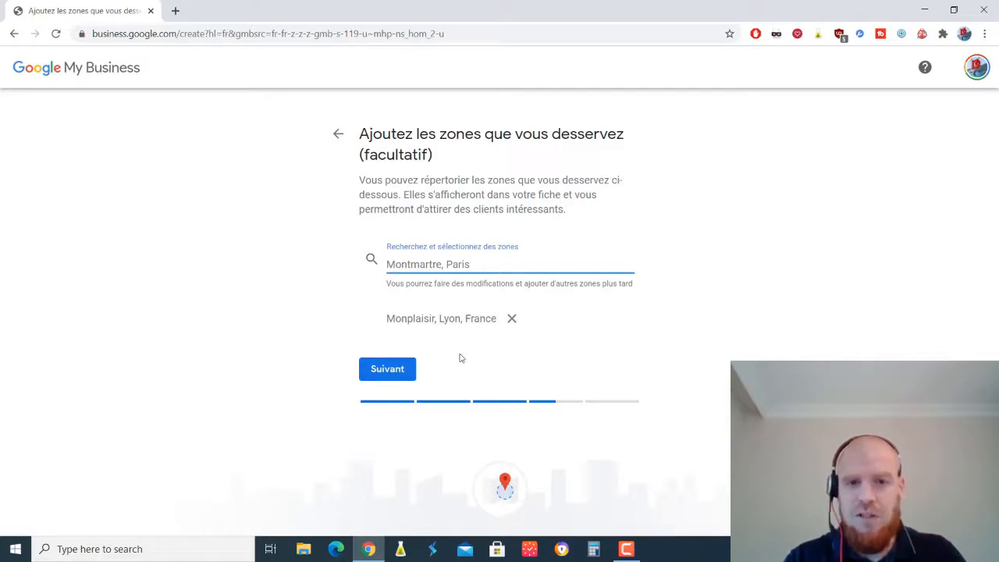
left_click(395, 374)
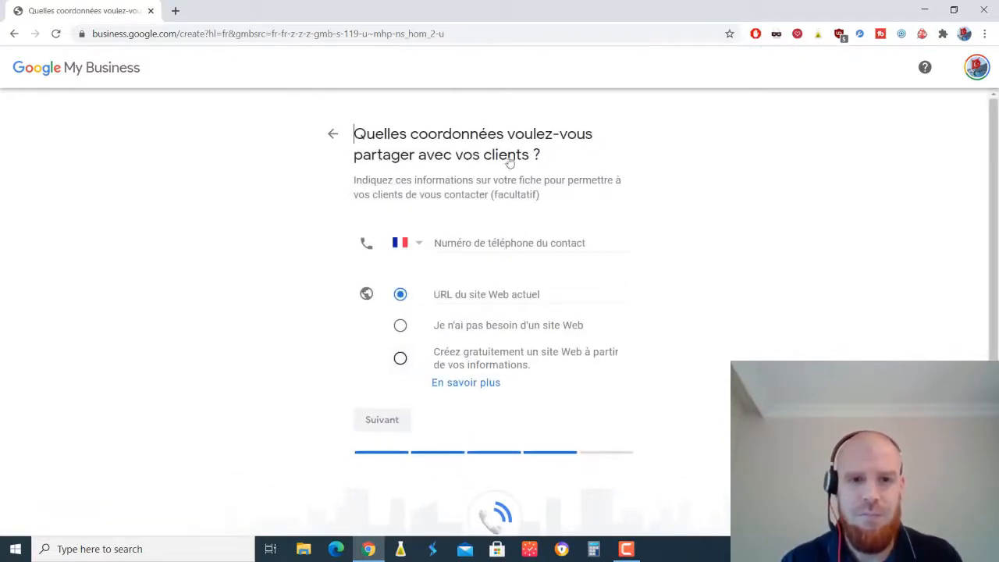
- Mark that no website is needed, enter the business phone number and submit
left_click(449, 294)
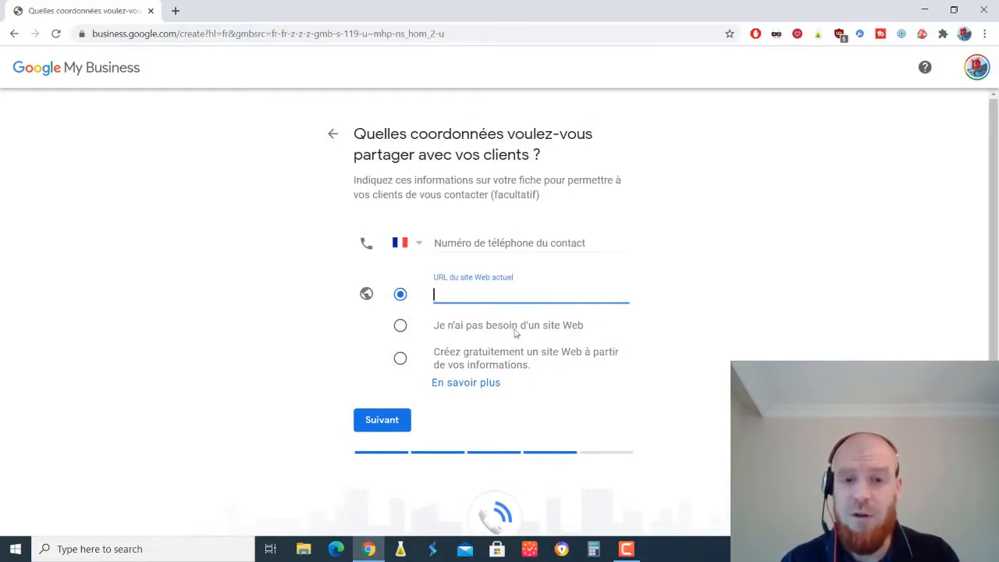
left_click(400, 326)
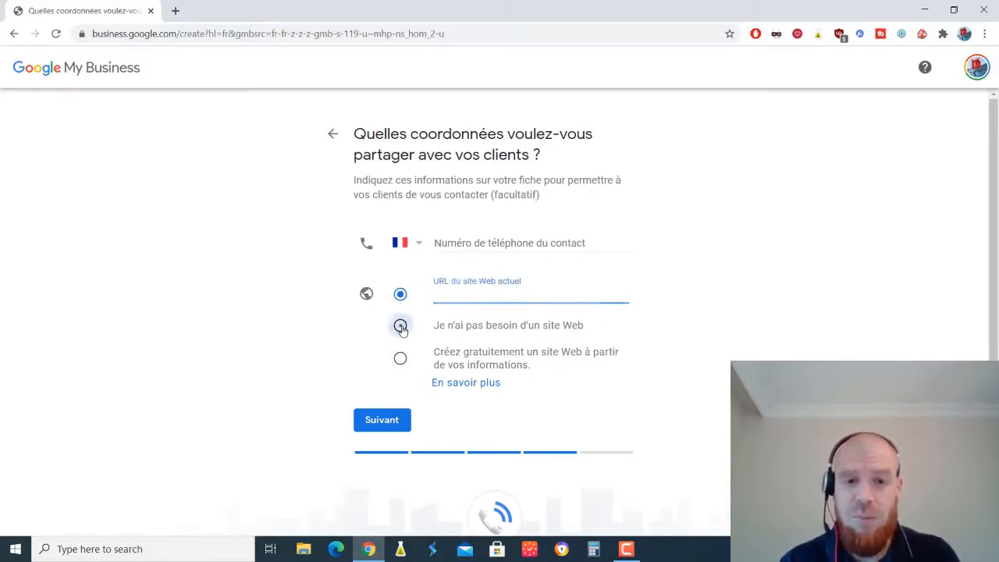
left_click(478, 243)
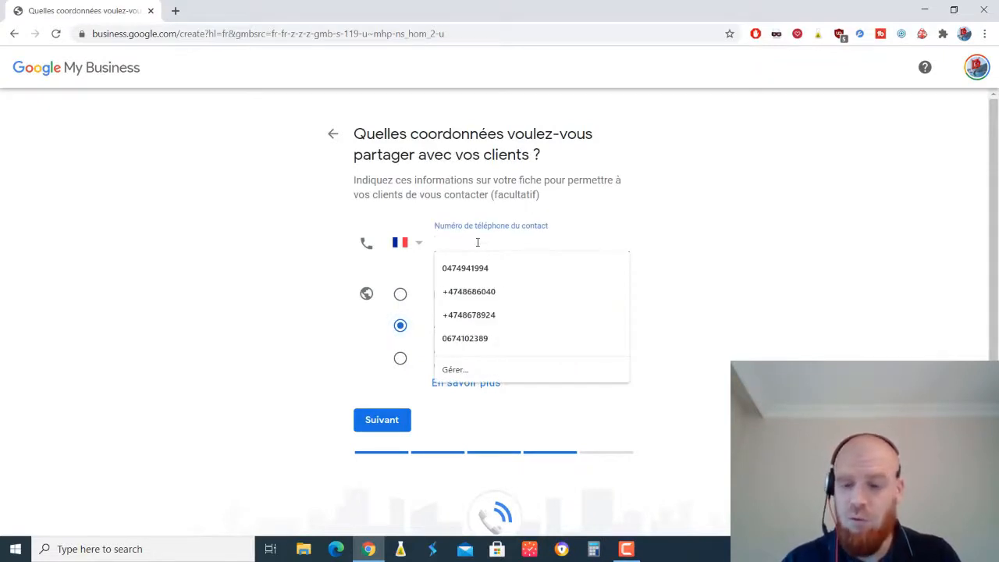
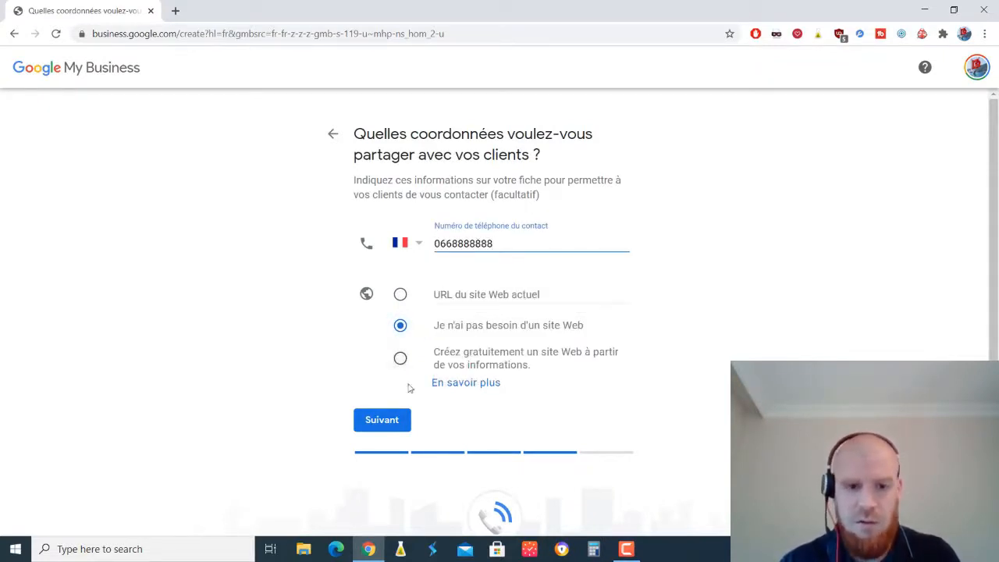
left_click(376, 424)
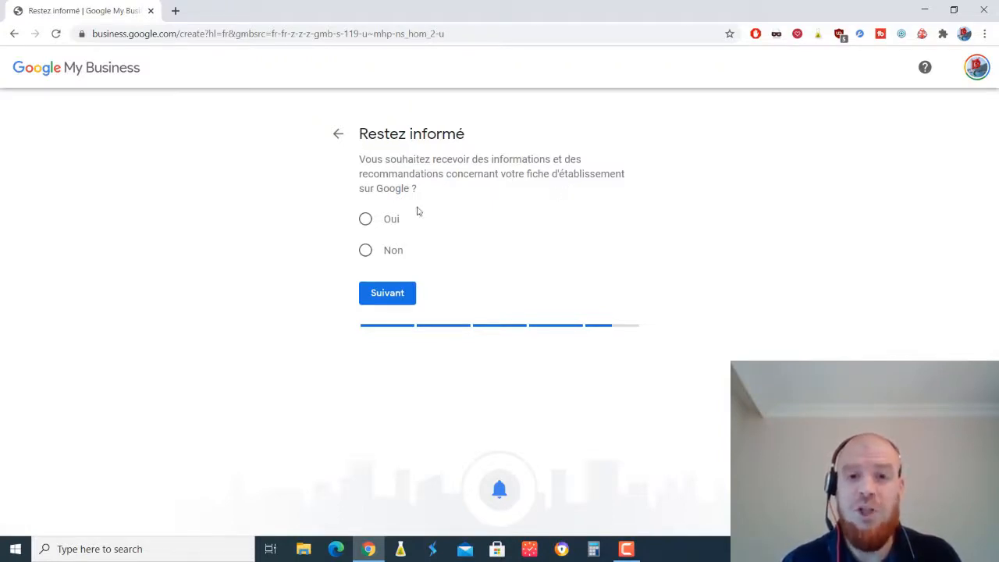
- Opt in to update recommendations and finish creating the Pizzera Istanbul listing
left_click(364, 219)
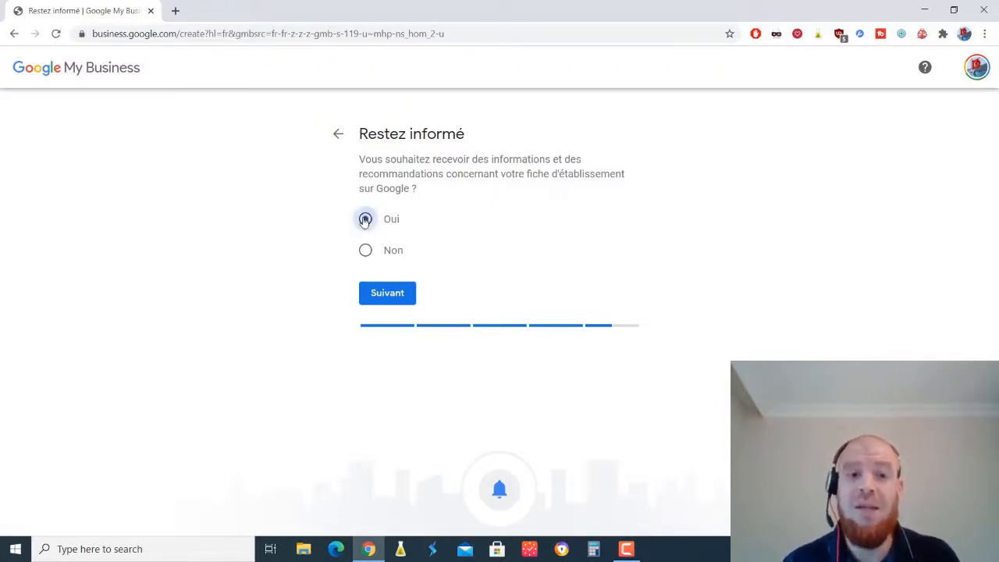
left_click(391, 294)
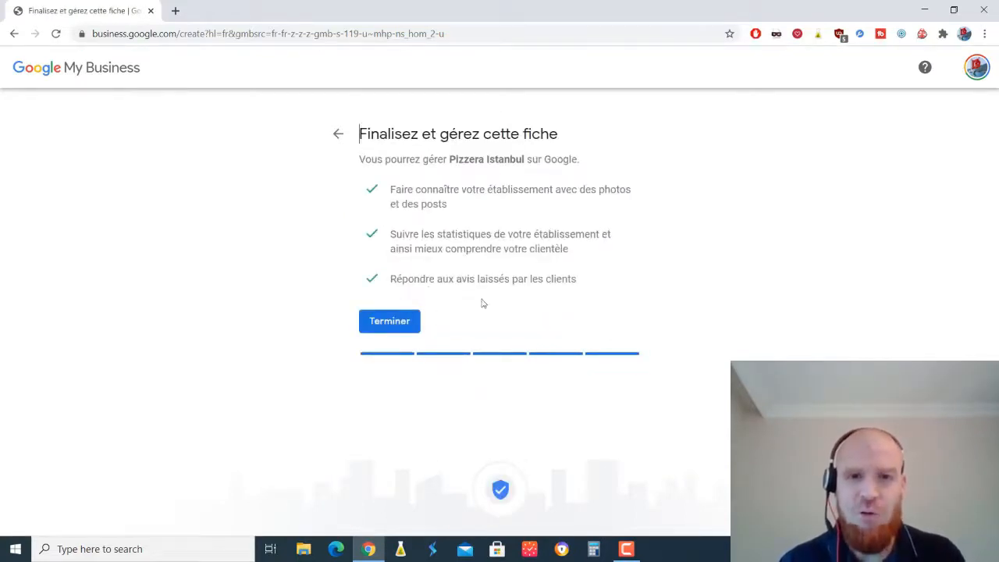
left_click(390, 322)
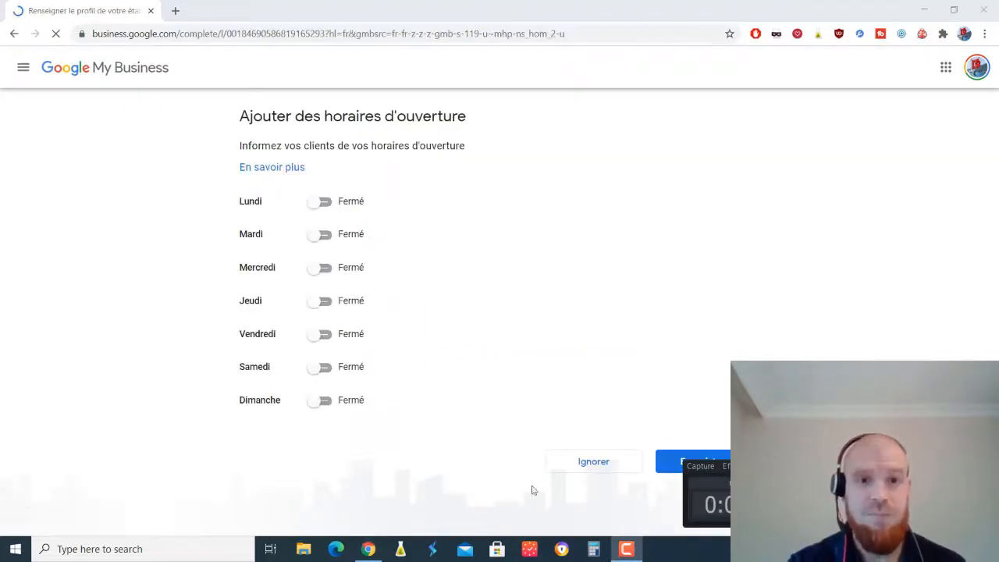
- Save the opening hours with every day left Fermé
left_click(706, 161)
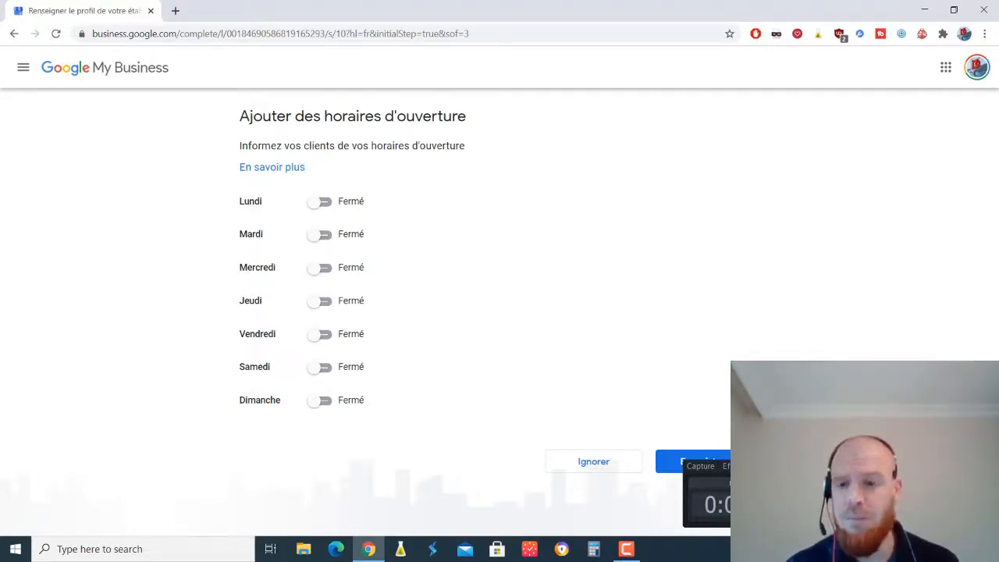
left_click(676, 465)
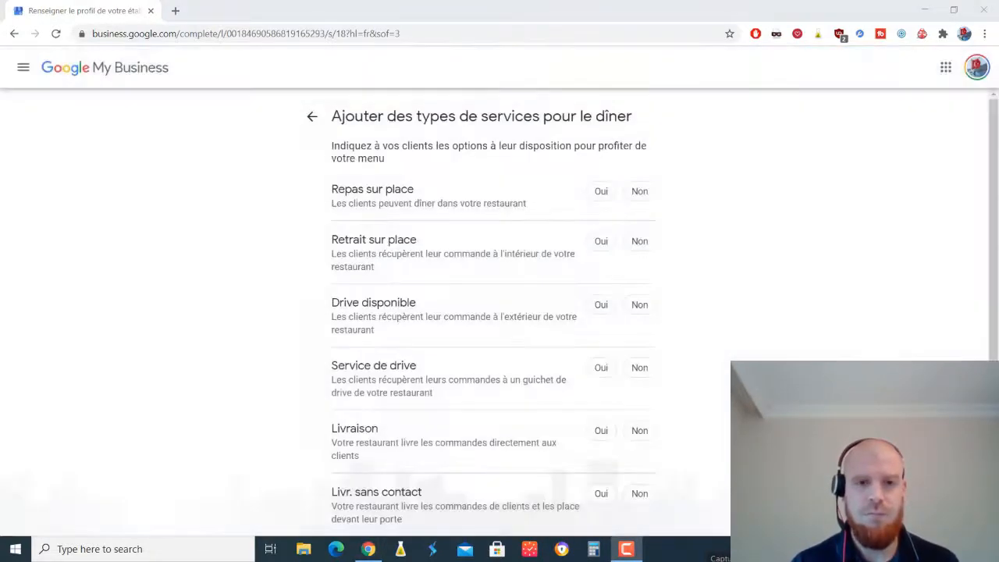
- Answer Oui for dine-in, drive options and delivery, Non for contactless delivery, and save
scroll(992, 226, "down", 1)
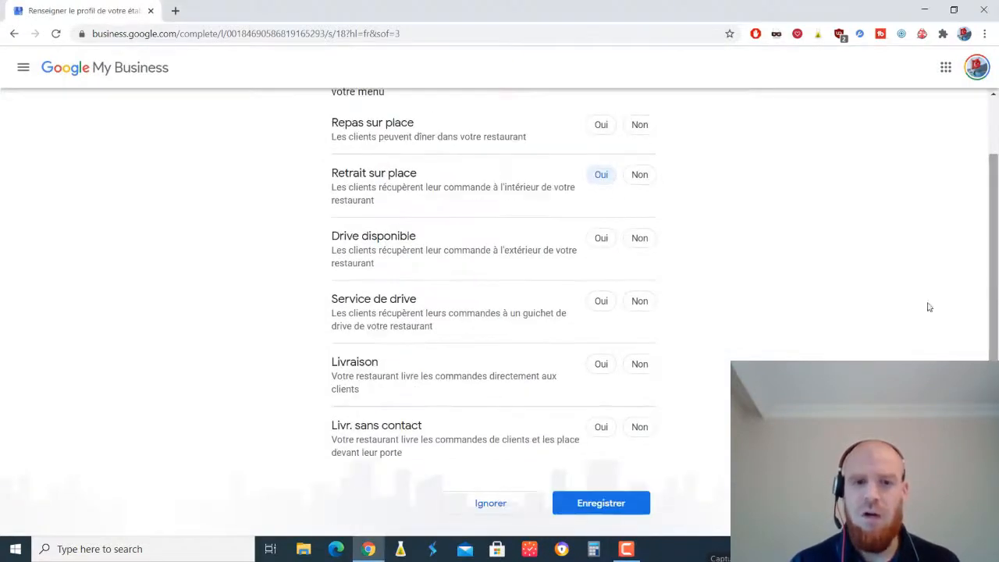
left_click(600, 127)
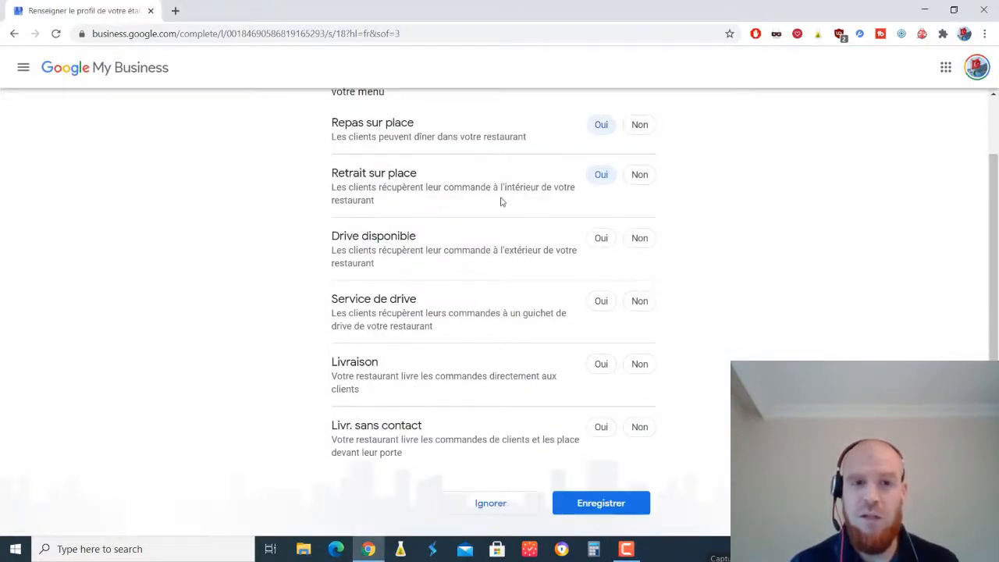
left_click(600, 239)
left_click(601, 303)
left_click(601, 366)
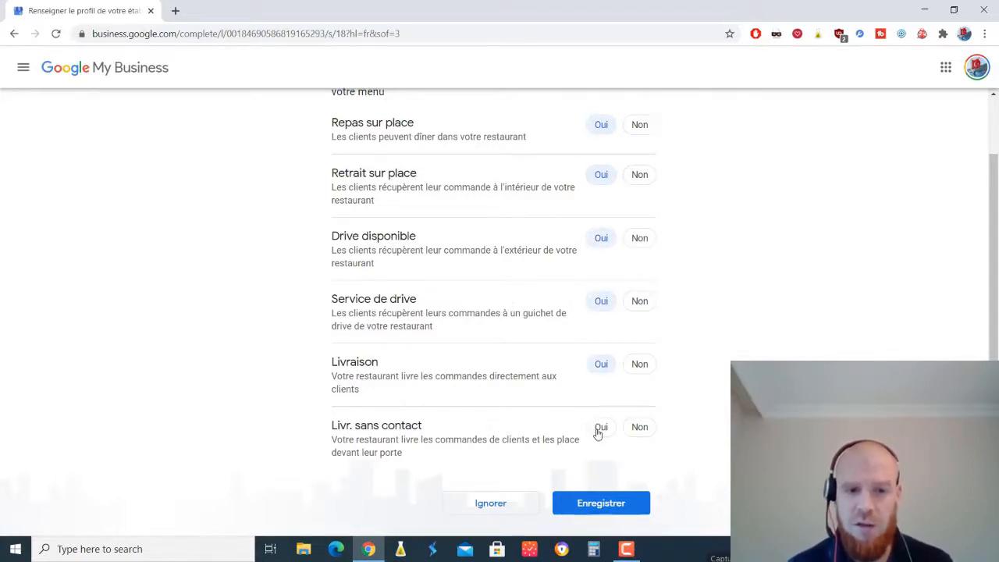
left_click(647, 434)
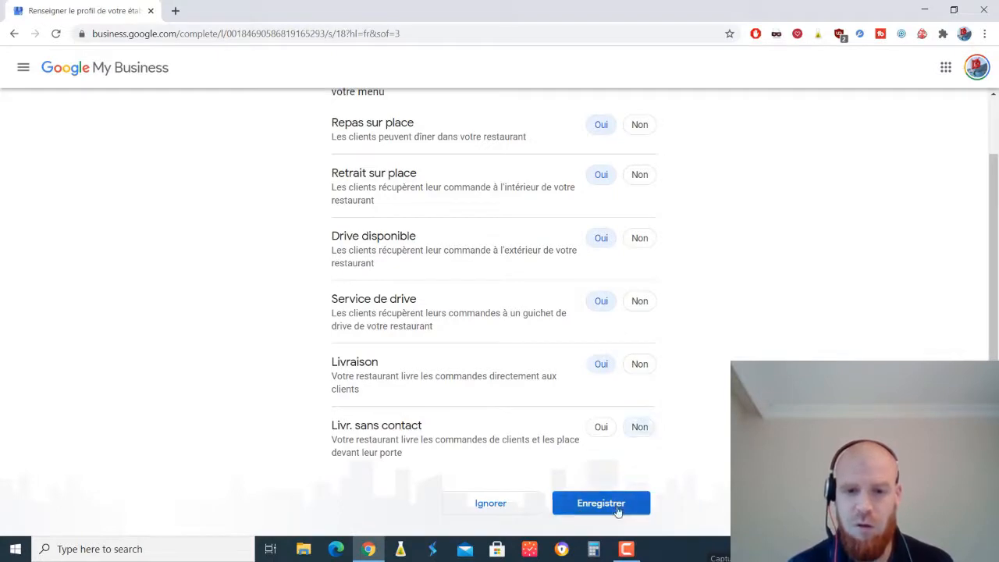
left_click(618, 507)
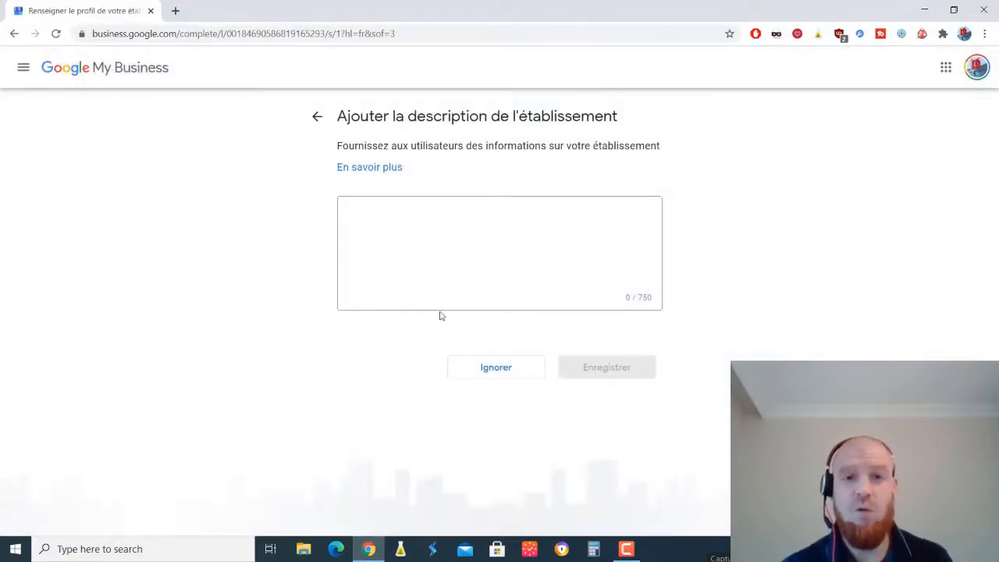
- Enter and save the description 'Découvrez toutes les saveurs de nos pizzas dans un endroit unique…' evoking Istanbul
left_click(447, 241)
type("Pi")
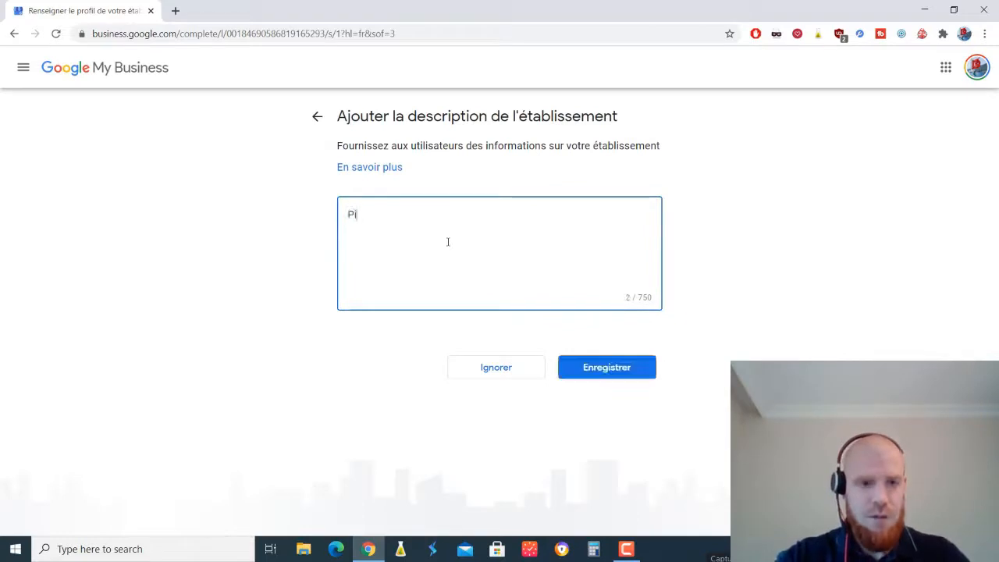
type("zzeria ista")
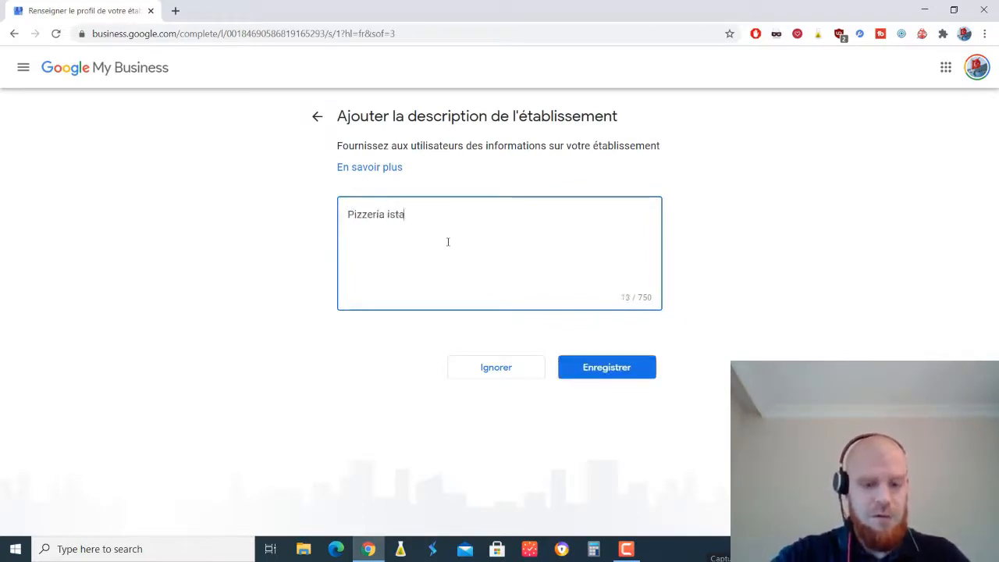
type("nbul est une")
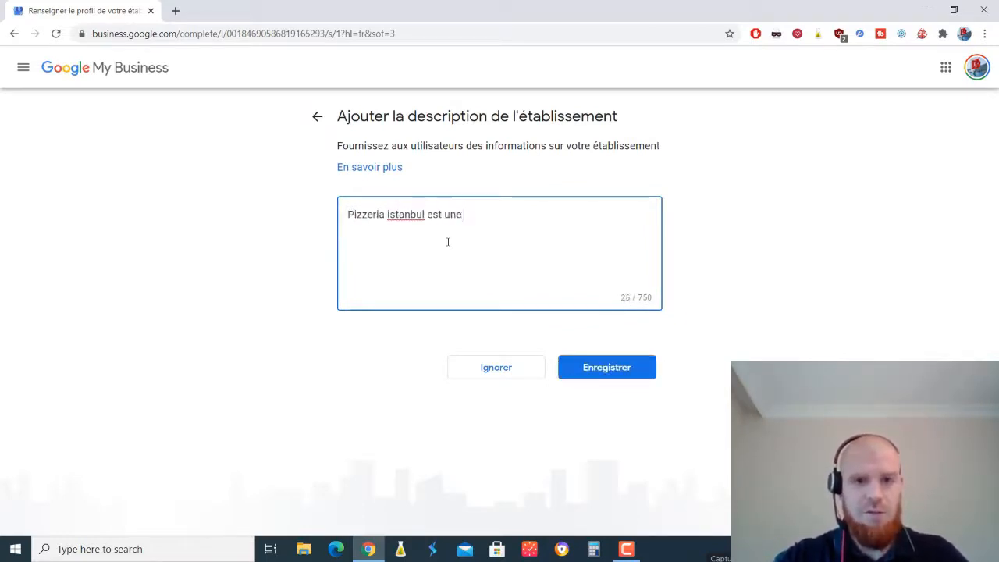
key("BackSpace")
key("BackSpace")
key("BackSpace")
key("BackSpace")
key("BackSpace")
key("BackSpace")
key("BackSpace")
key("BackSpace")
key("BackSpace")
key("BackSpace")
key("BackSpace")
key("BackSpace")
key("BackSpace")
key("BackSpace")
key("BackSpace")
key("BackSpace")
key("BackSpace")
key("BackSpace")
key("BackSpace")
key("BackSpace")
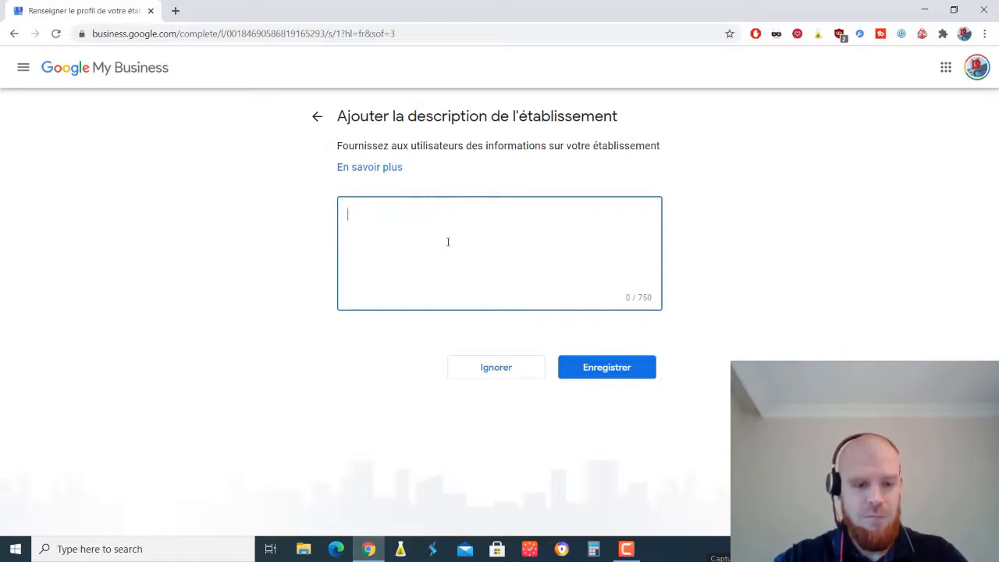
type("Découvrez toutes les saveu")
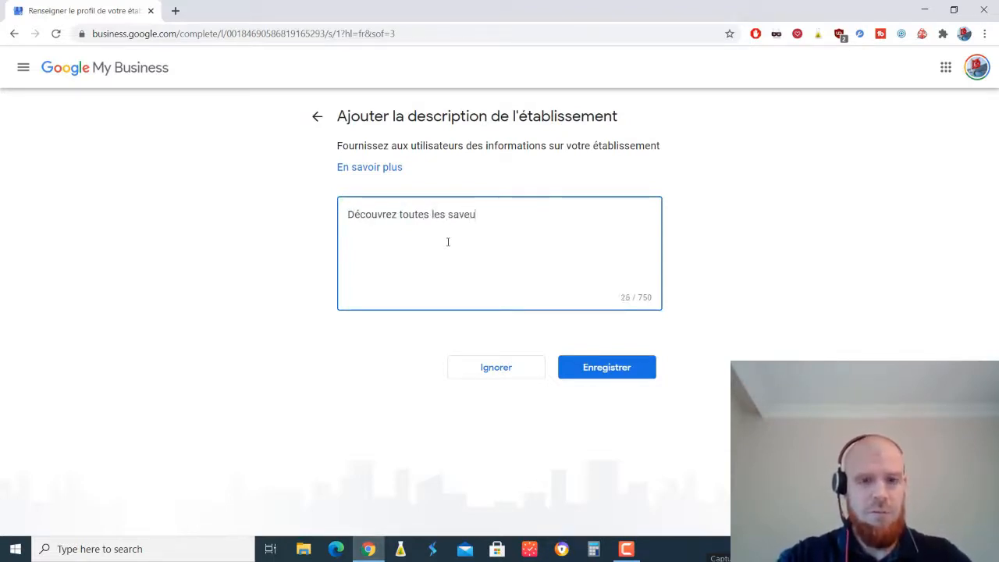
type("rs de nos pizz")
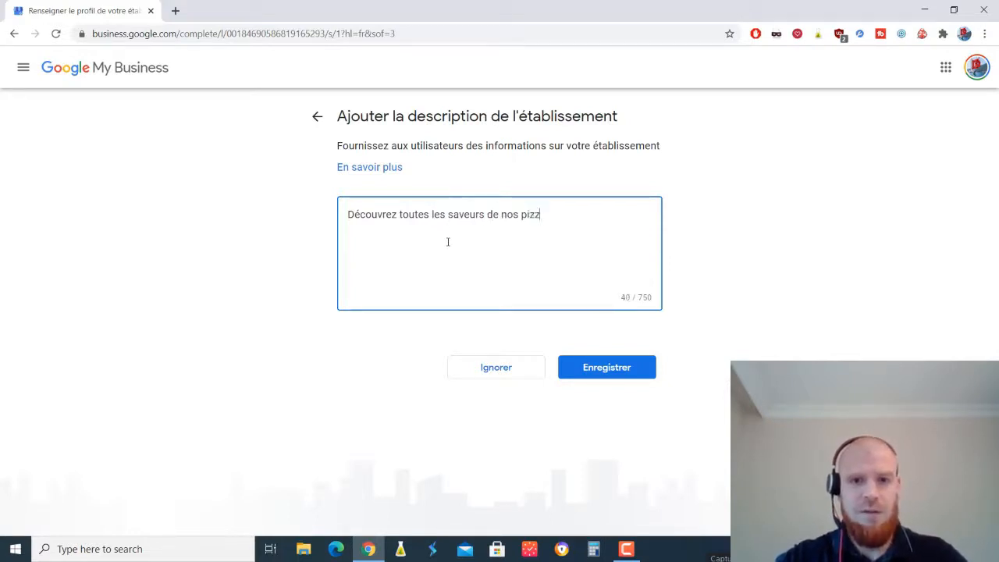
type("as das un")
key("BackSpace")
key("BackSpace")
key("BackSpace")
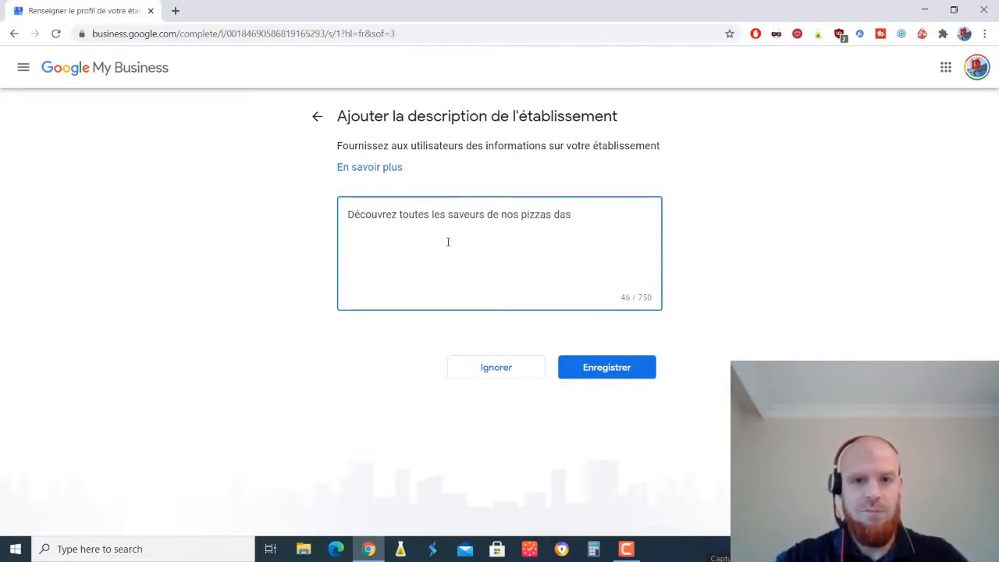
type("un ")
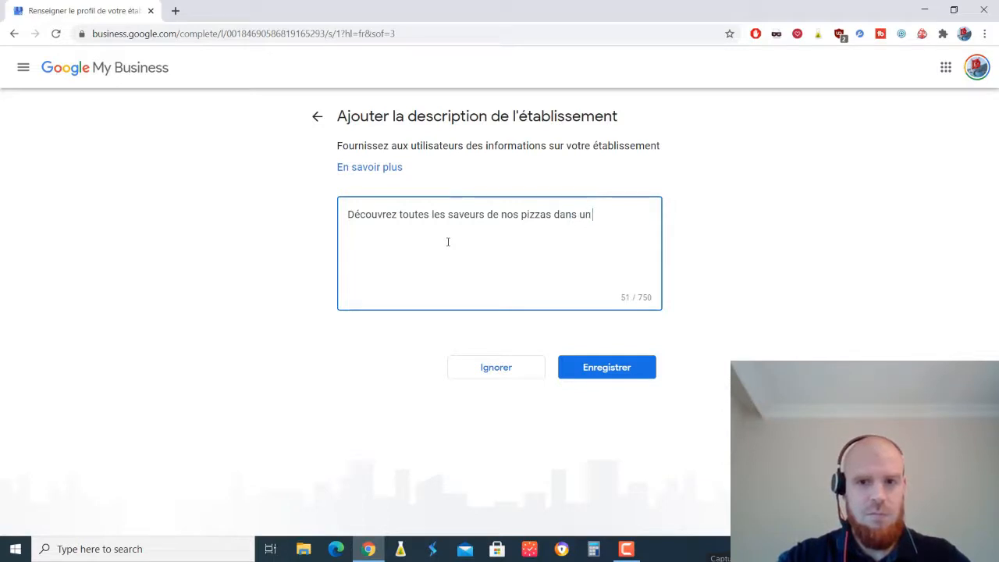
type("endroit unique")
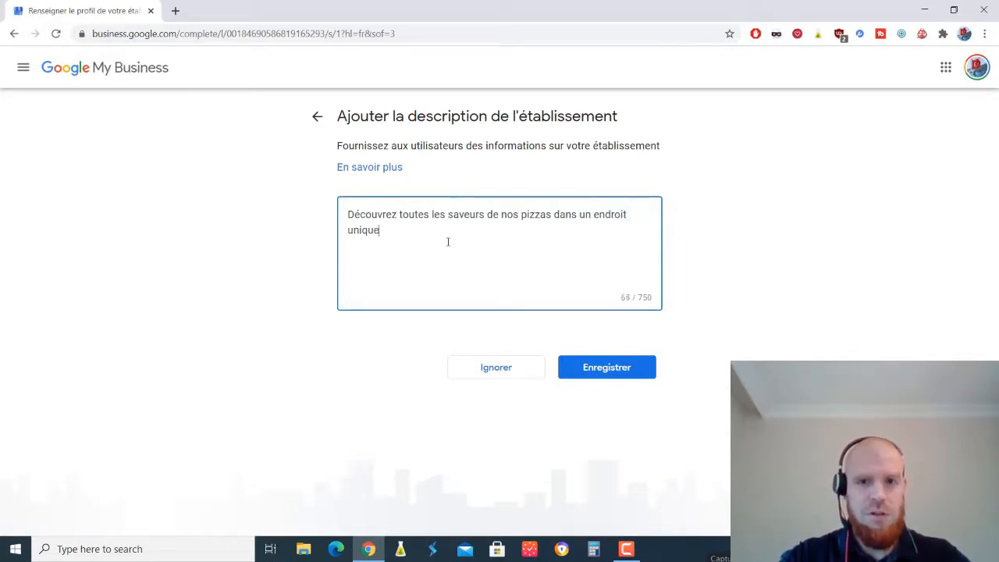
type(", qui vous rappellera les")
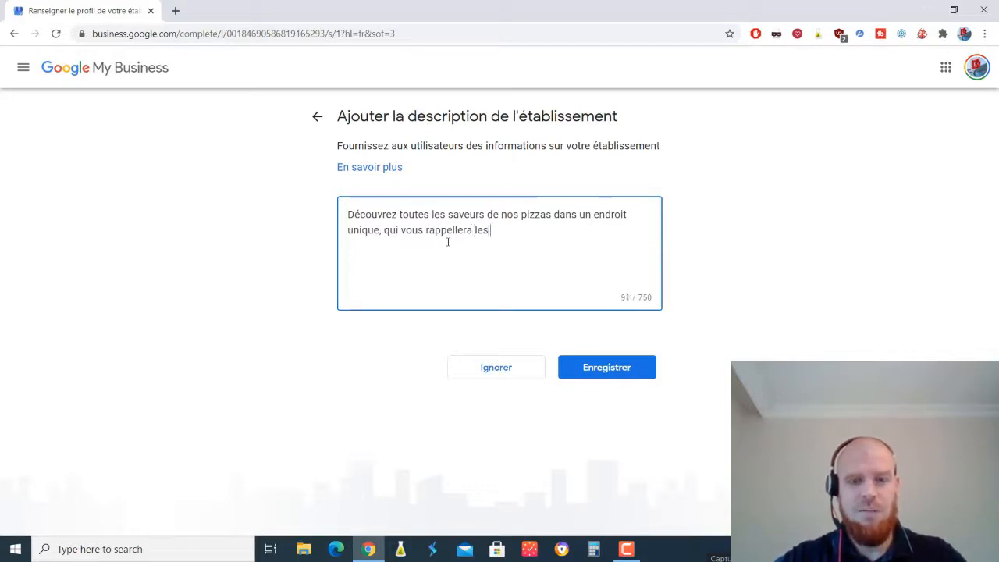
type(" délices et l'atmosphè")
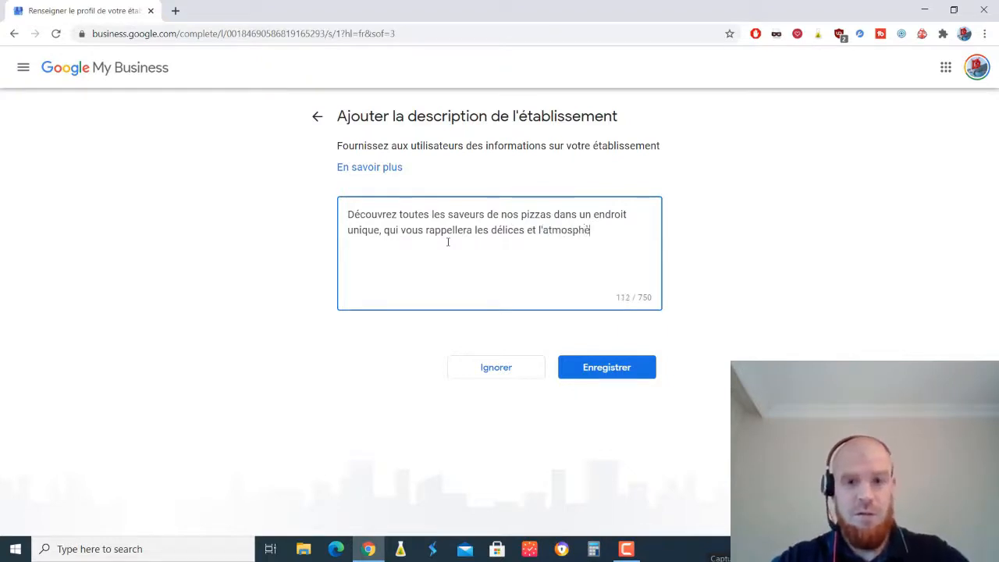
type("re d' Istan")
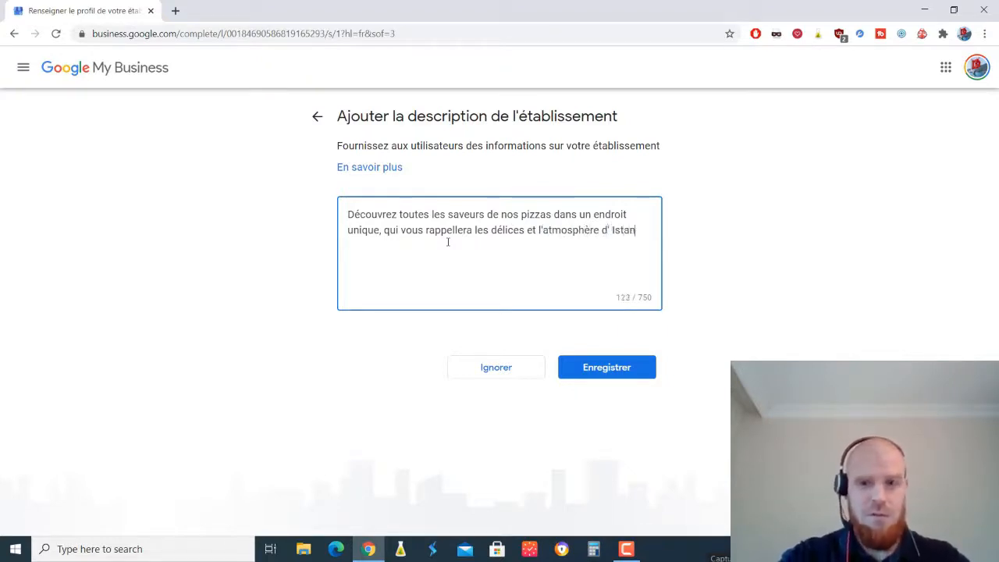
type("bul.")
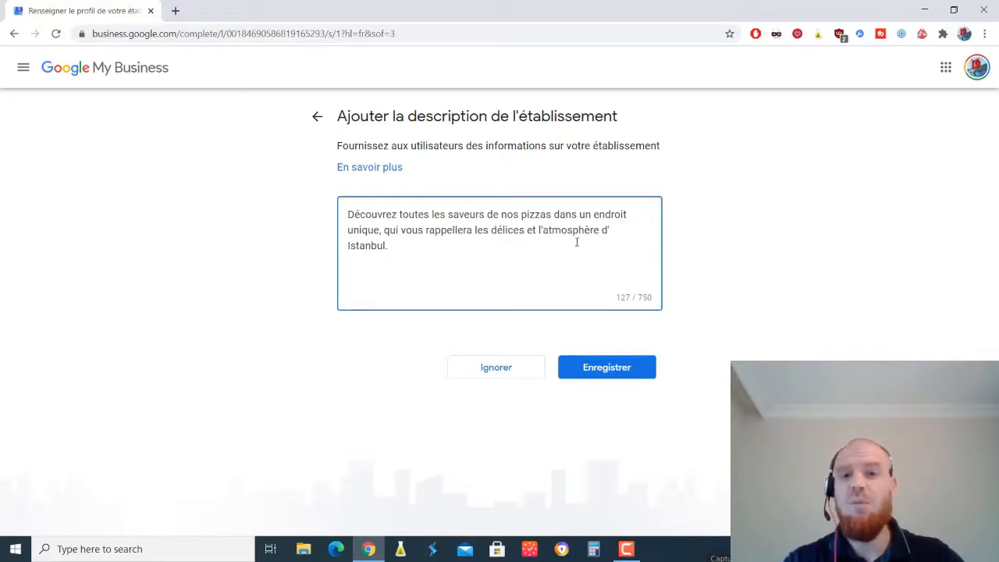
left_click(347, 245)
key("BackSpace")
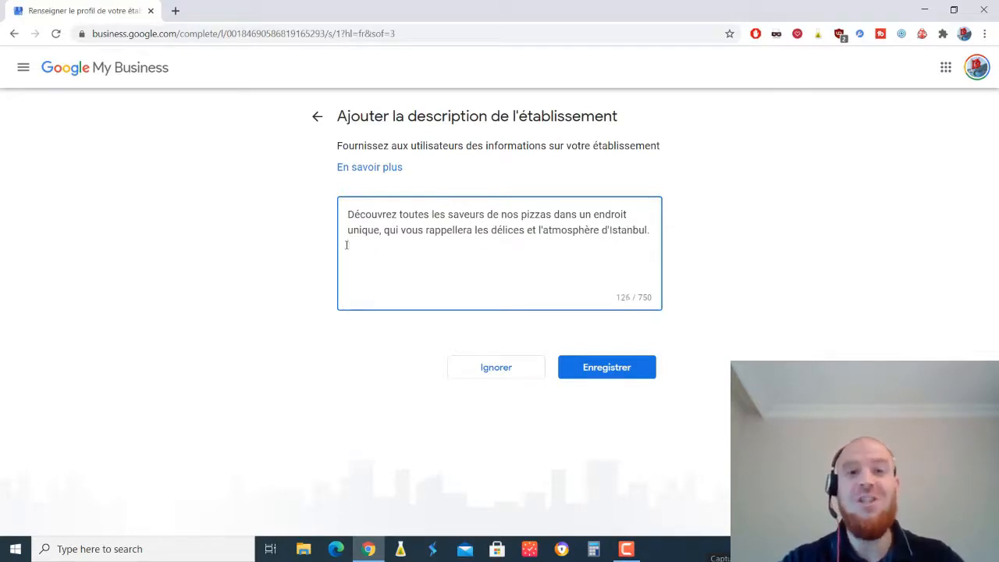
left_click(625, 373)
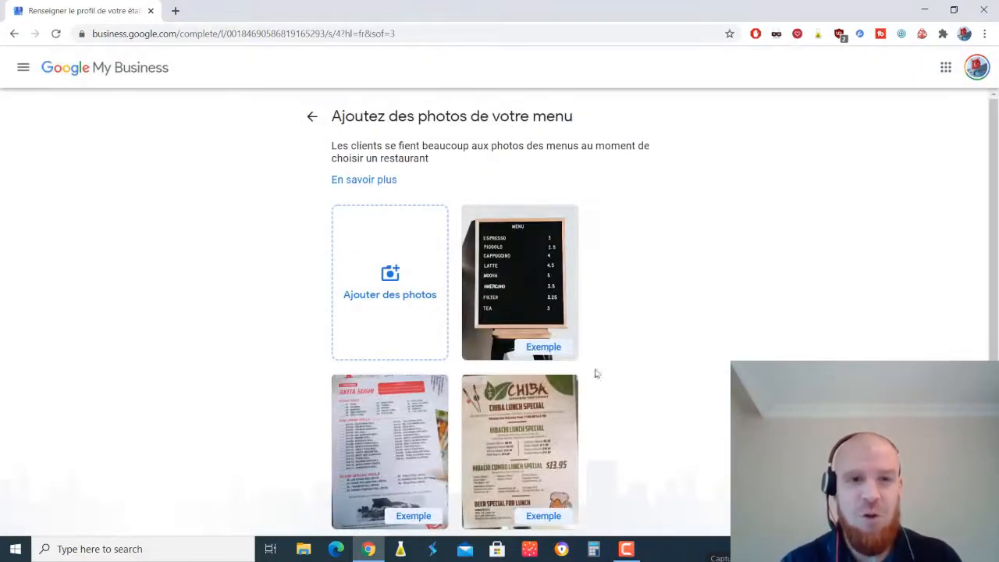
- Skip adding both menu photos and dish photos
scroll(991, 234, "down", 2)
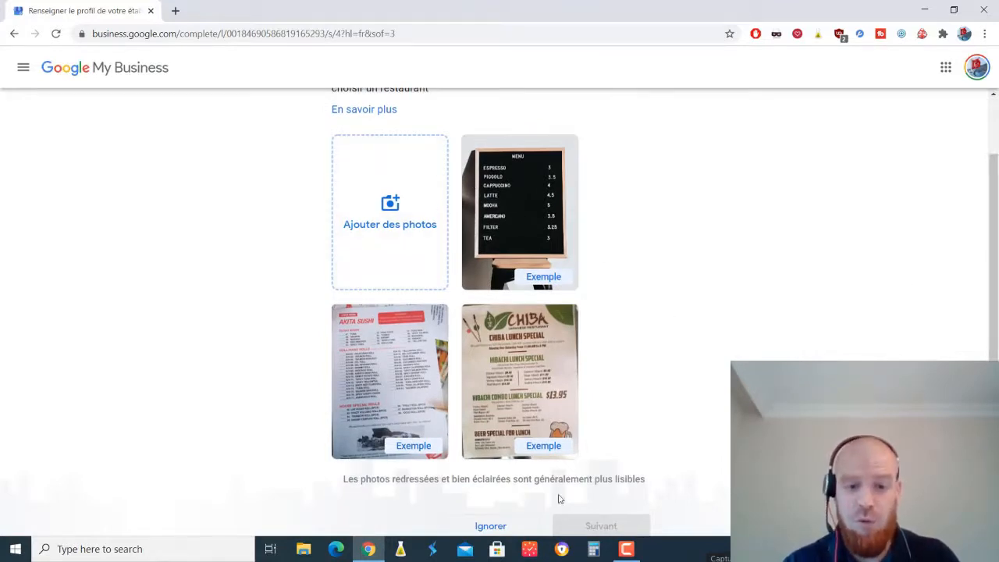
left_click(490, 527)
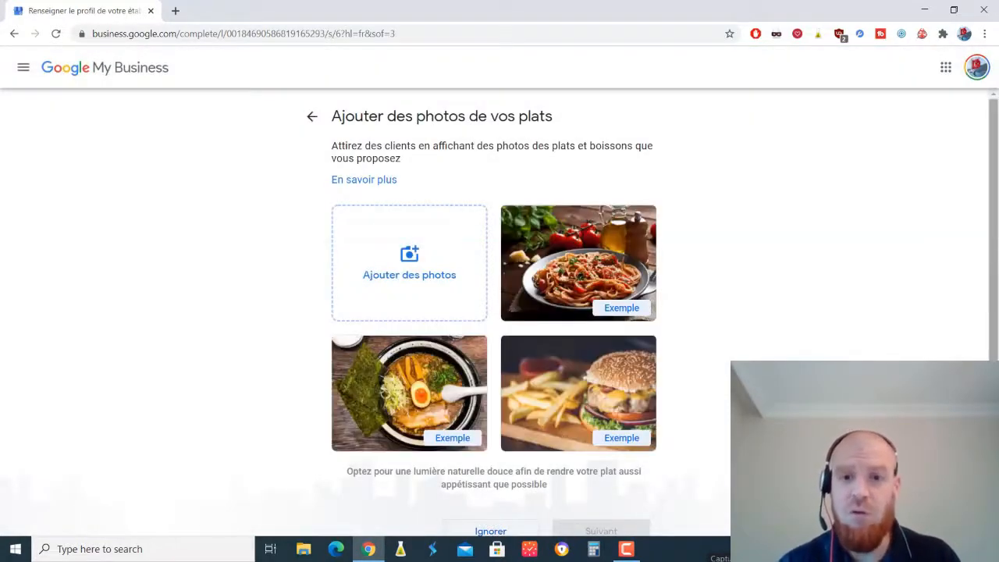
left_click_drag(993, 236, 994, 262)
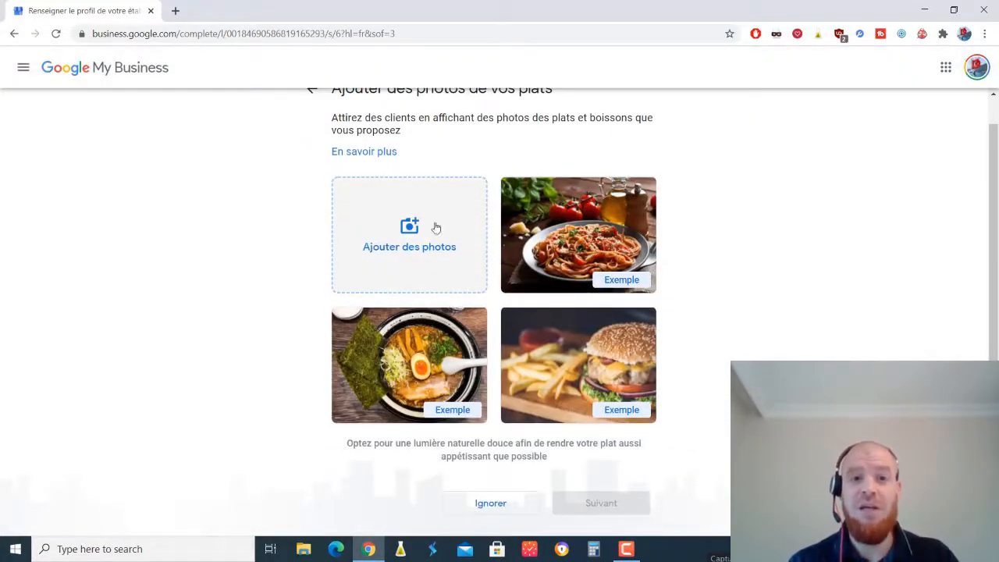
left_click(509, 505)
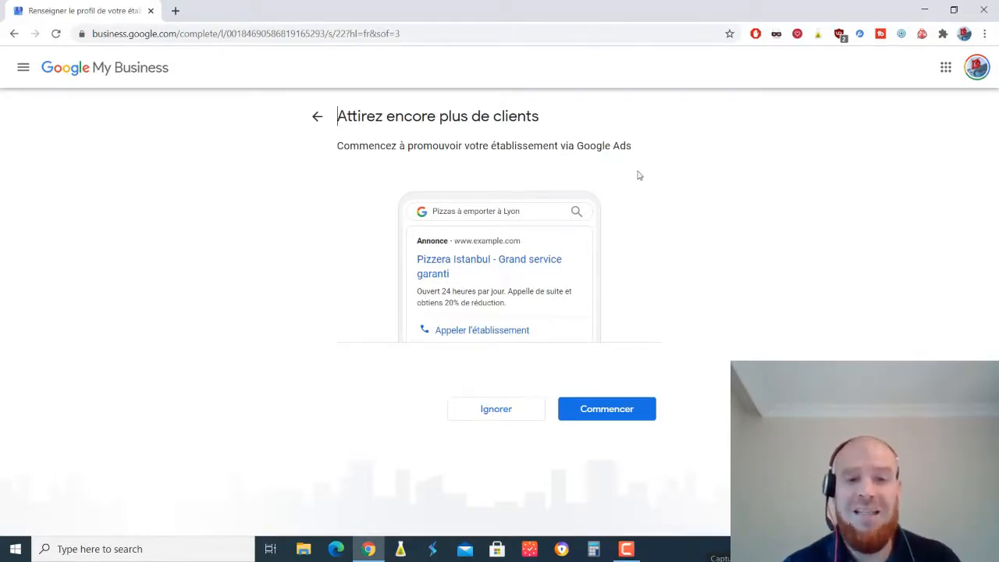
- Decline the Google Ads promotion and continue past the 'presque prêt' page to the dashboard
left_click(493, 409)
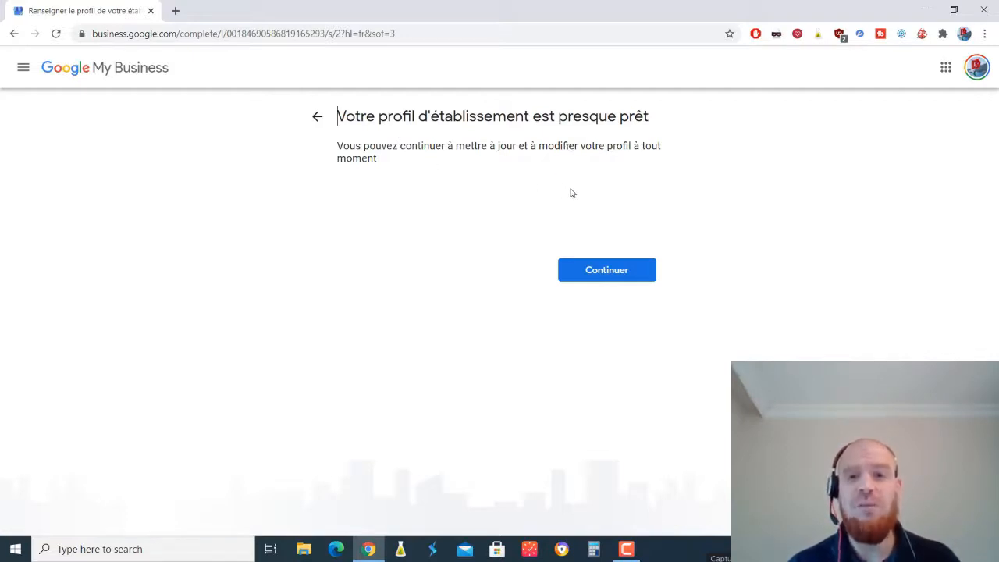
left_click(601, 274)
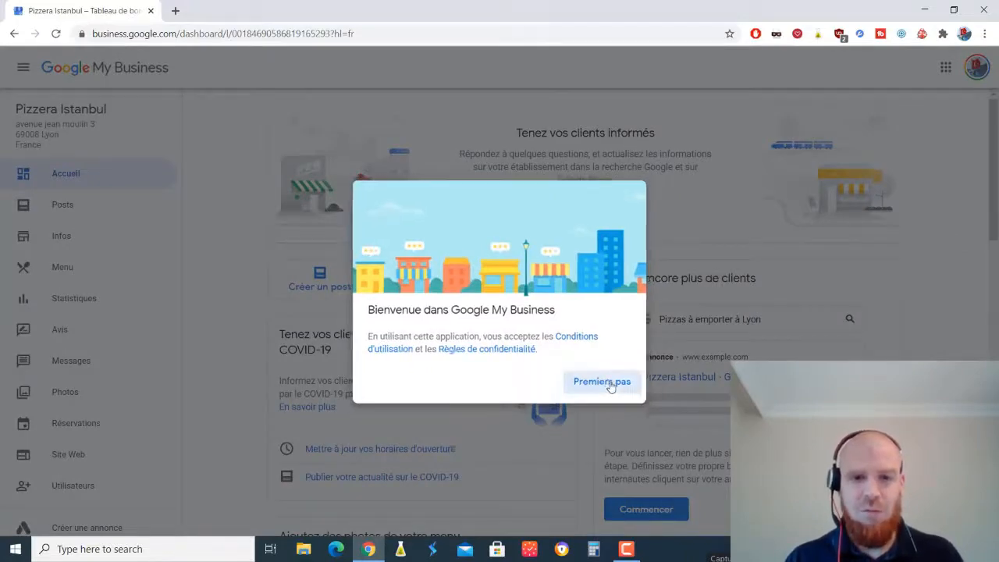
- Close the welcome message with 'Premiers pas' and scroll through the Pizzera Istanbul dashboard
left_click(604, 383)
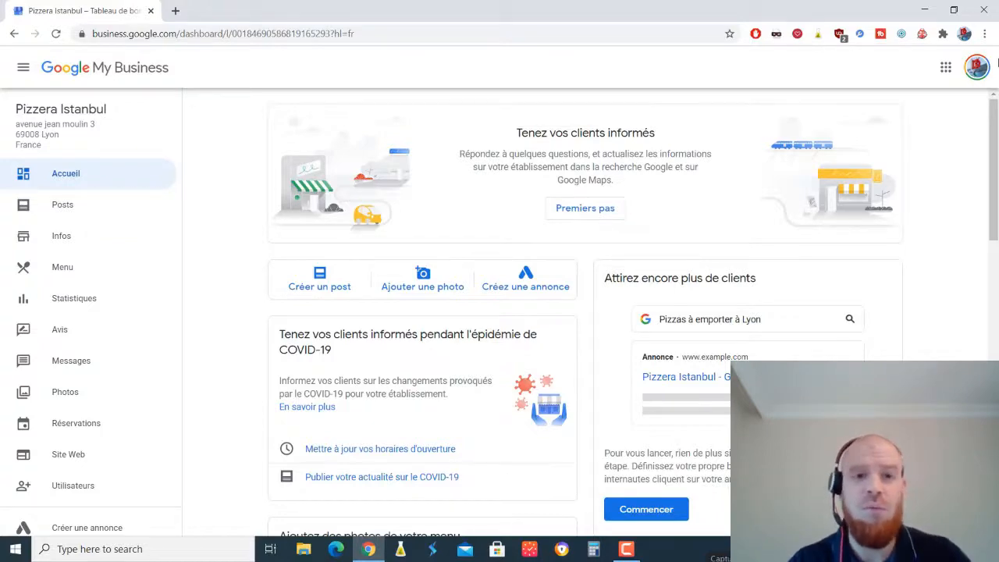
left_click_drag(994, 156, 966, 49)
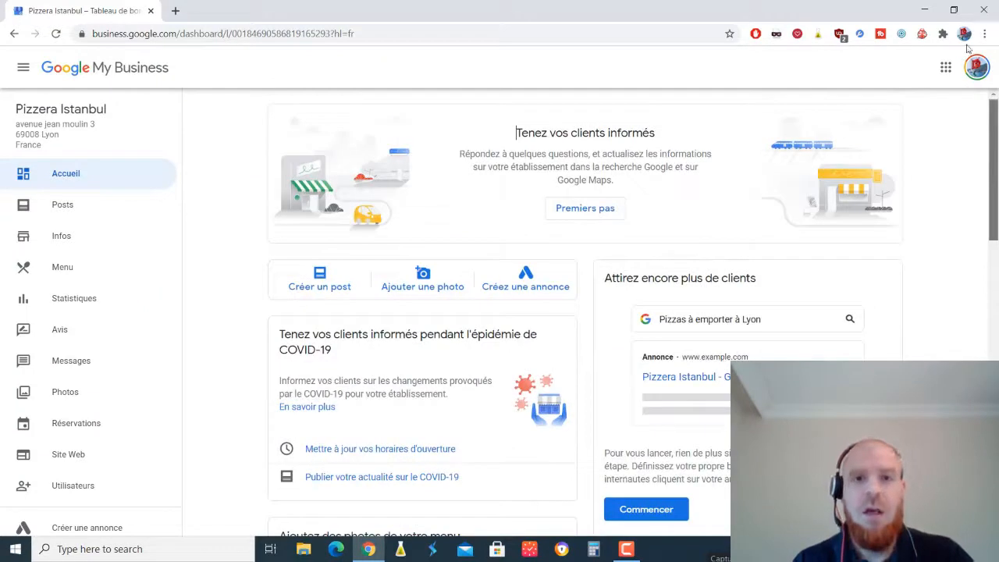